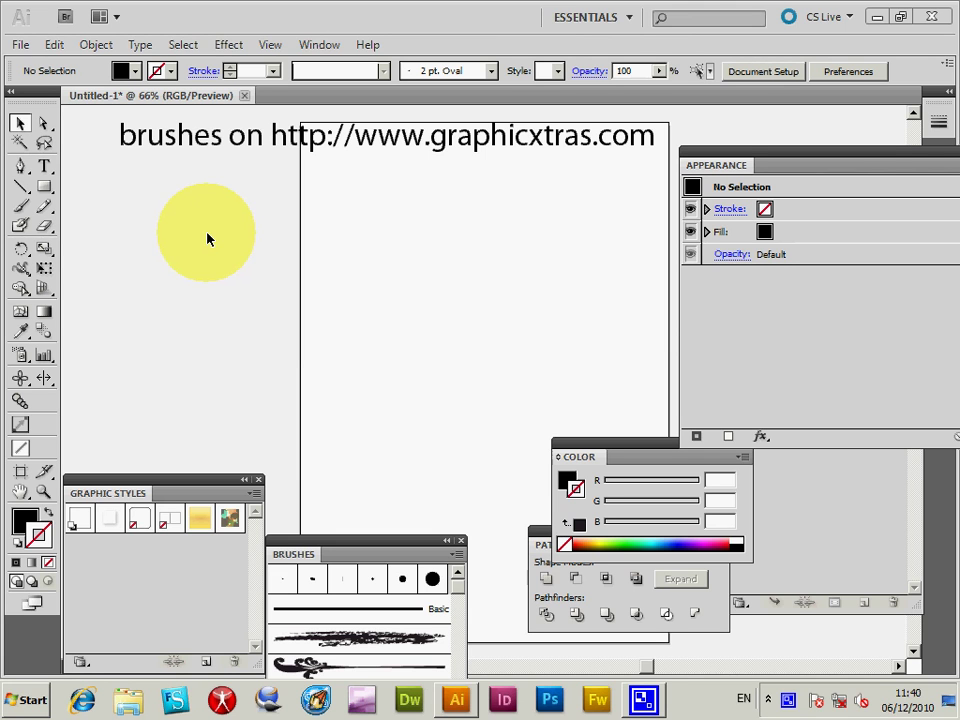
Pick the Type tool from the Tools panel
click(44, 165)
Type 'brushes' on the artboard, then enlarge it to heading size and move it up-left
click(344, 277)
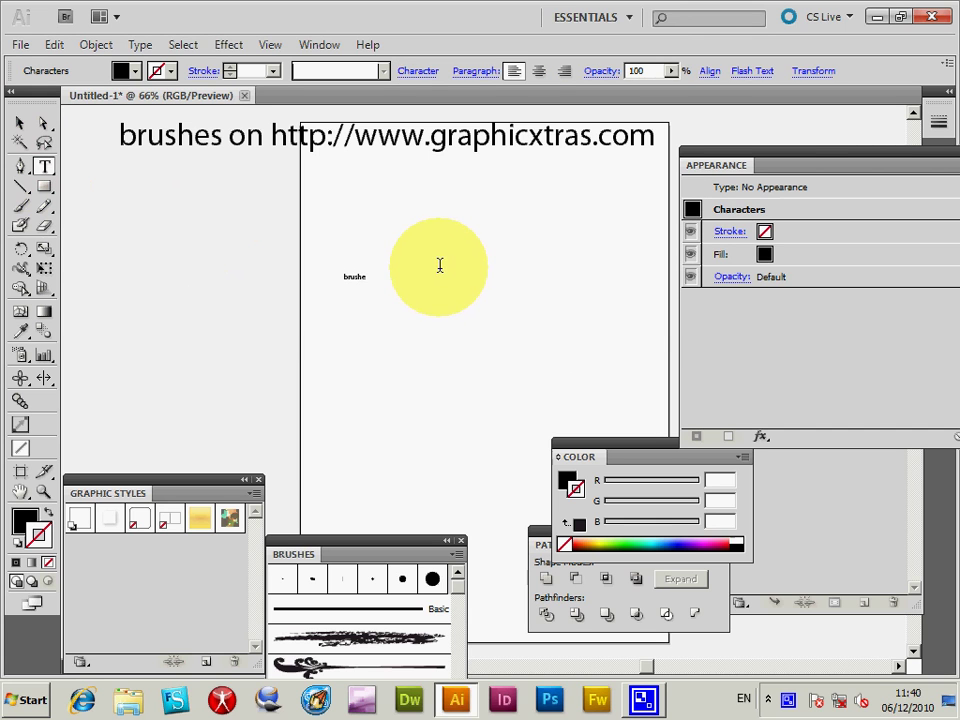
click(19, 122)
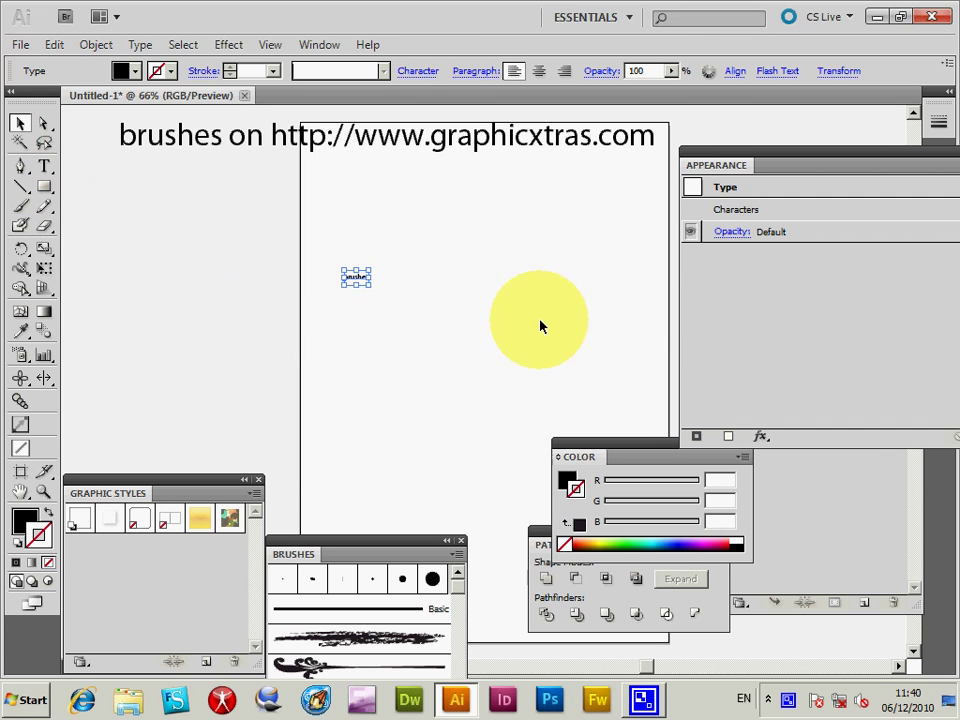
mouse_move(370, 287)
mouse_down()
mouse_move(675, 407)
mouse_move(614, 396)
mouse_up()
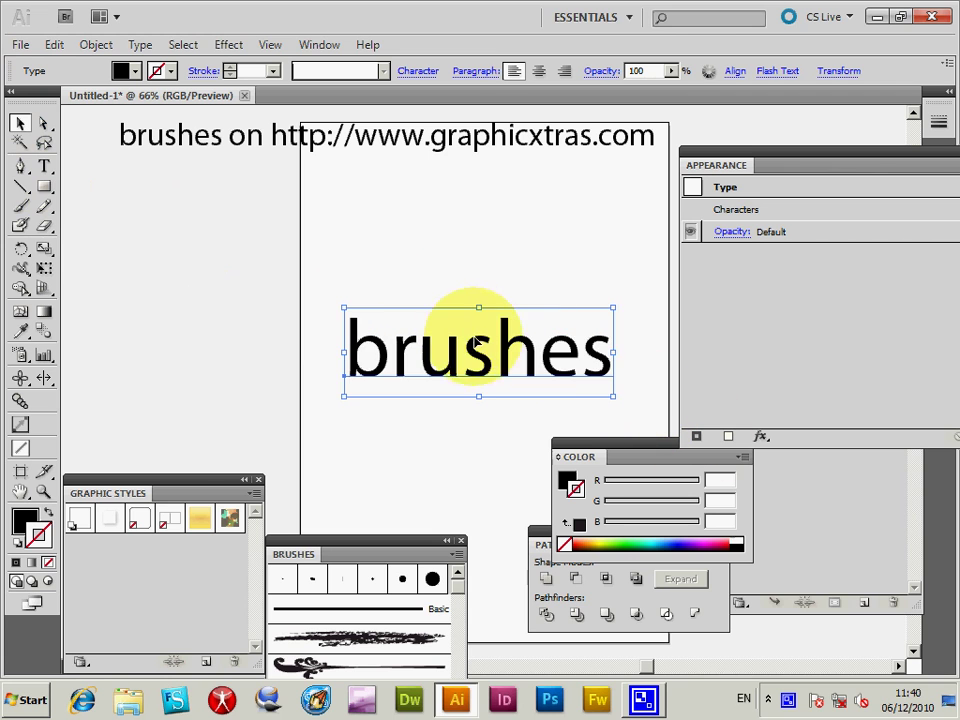
drag(510, 346, 482, 276)
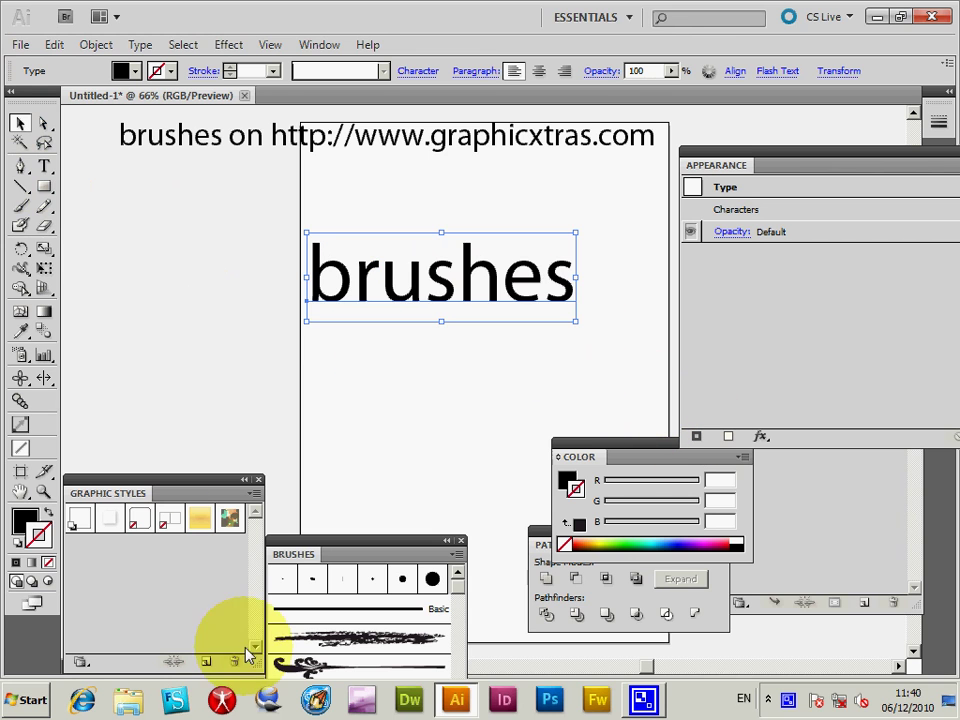
drag(729, 165, 650, 176)
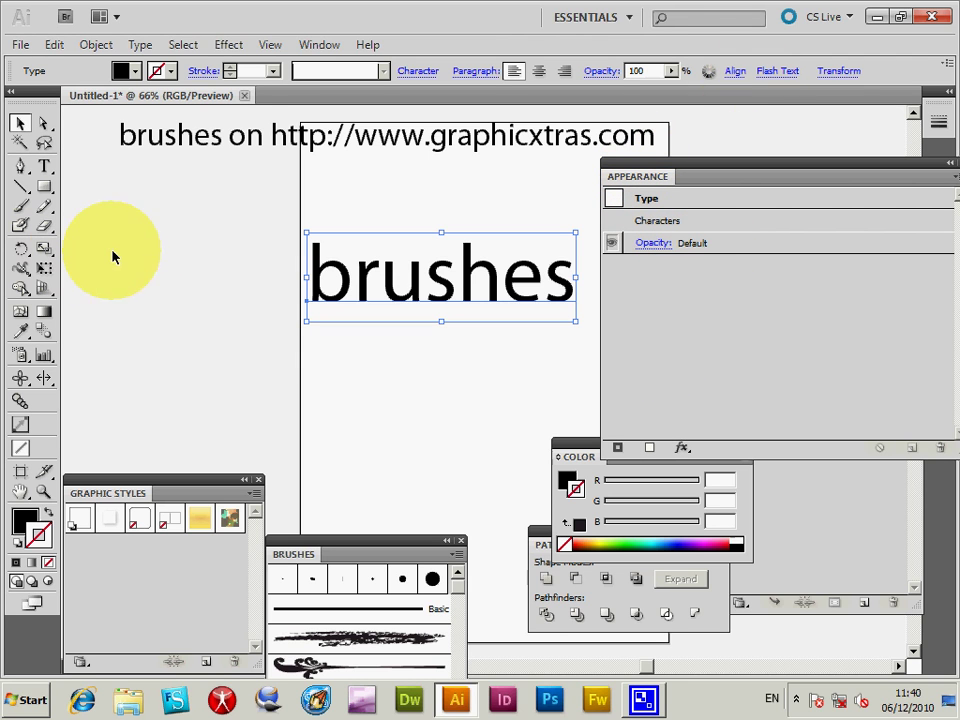
Set the text's stroke to red, 3 pt weight and Width Profile 1 from the Control bar
click(158, 70)
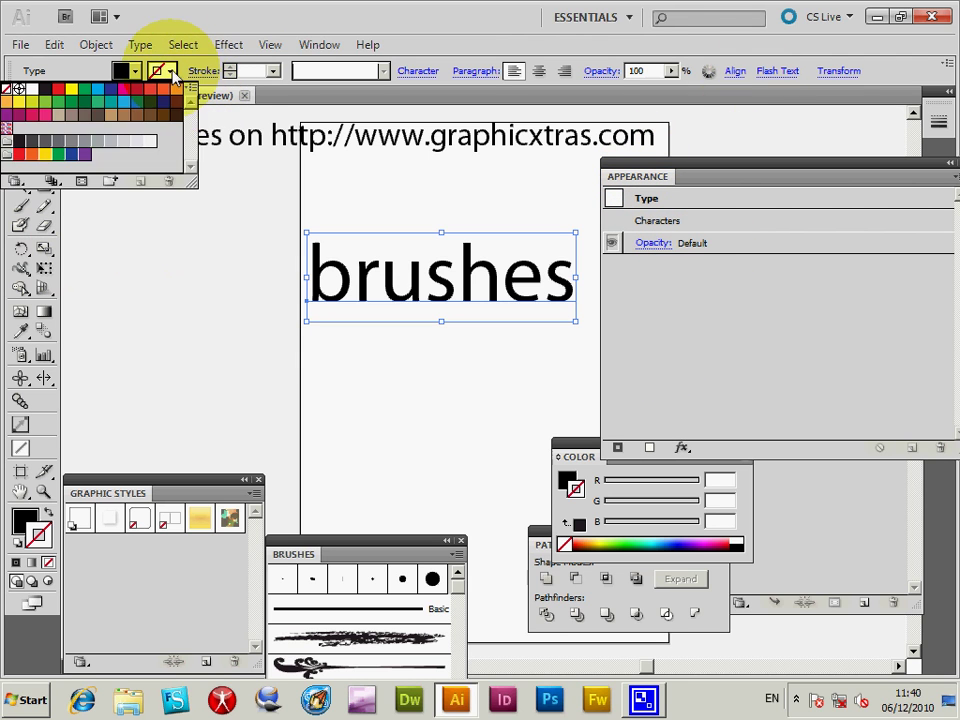
click(58, 90)
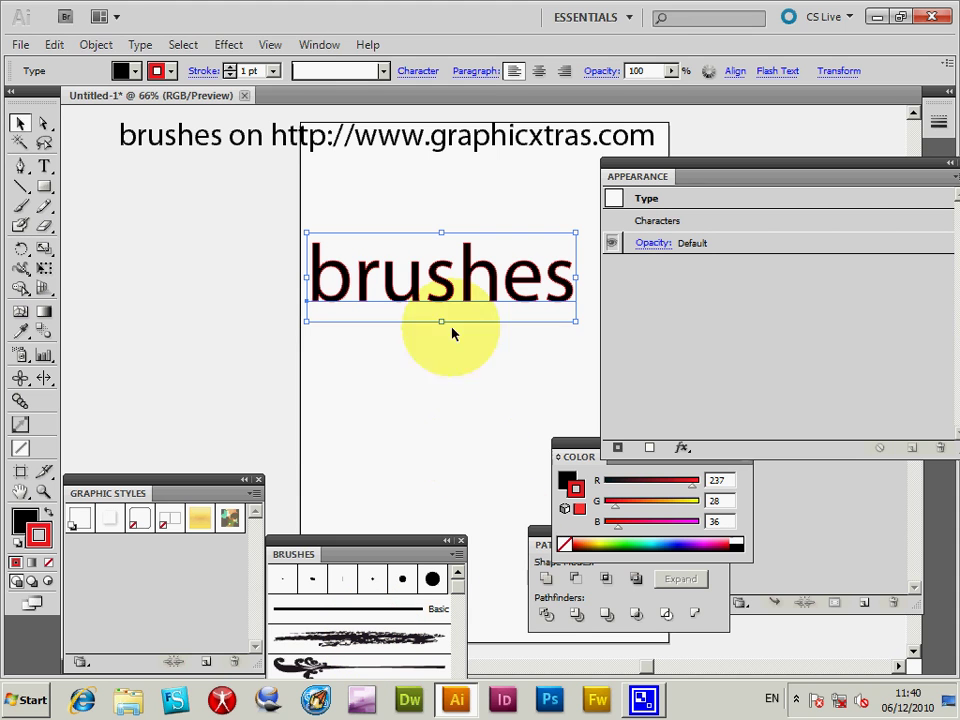
click(273, 71)
click(248, 153)
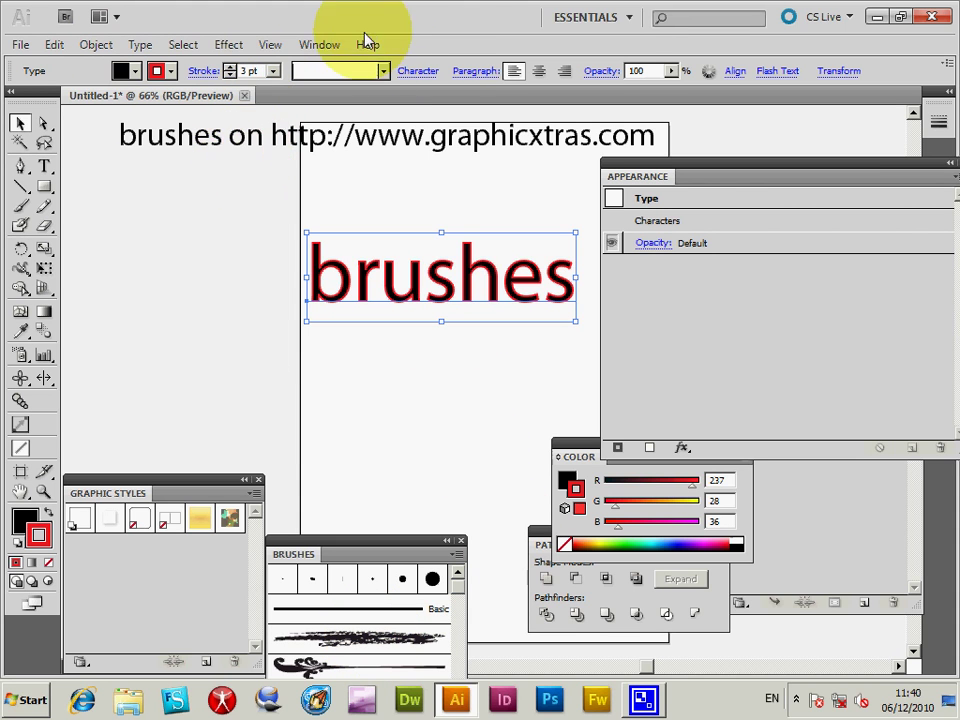
click(383, 71)
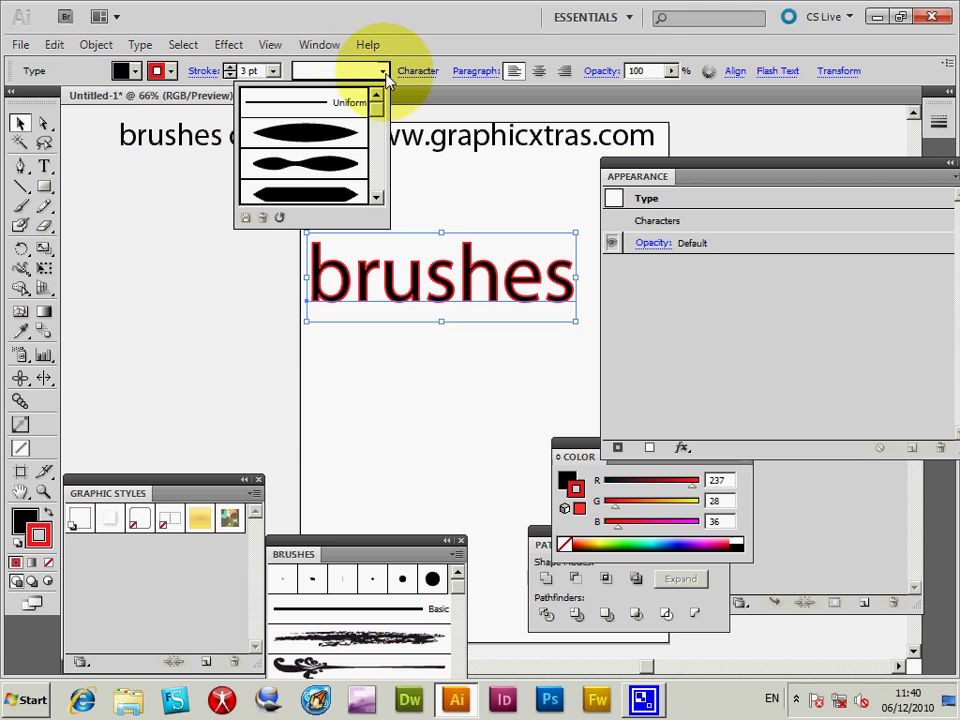
click(298, 140)
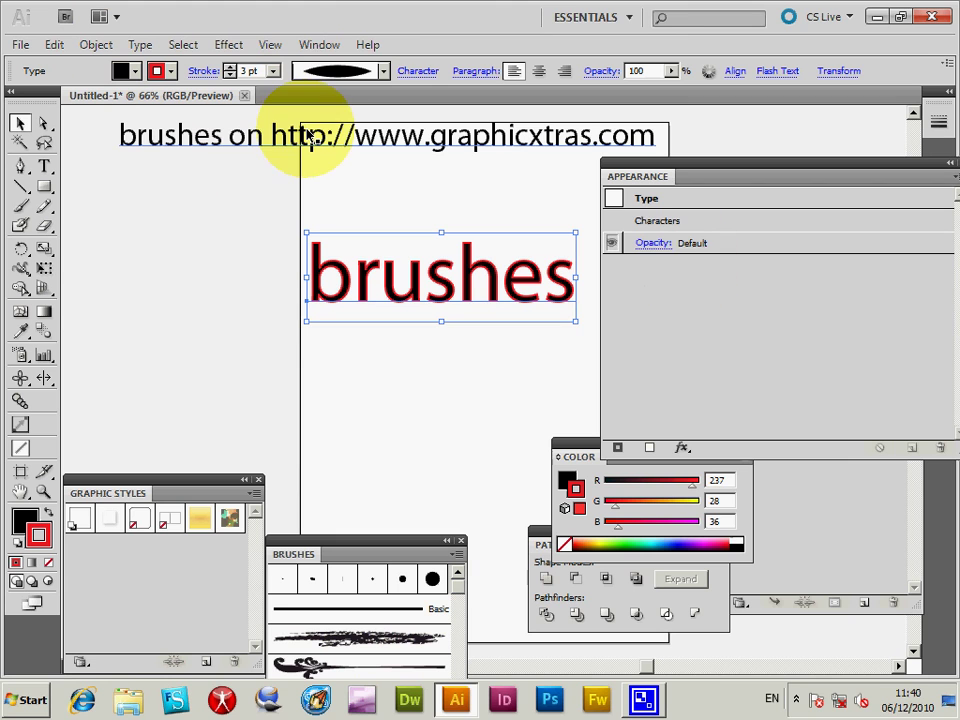
click(667, 229)
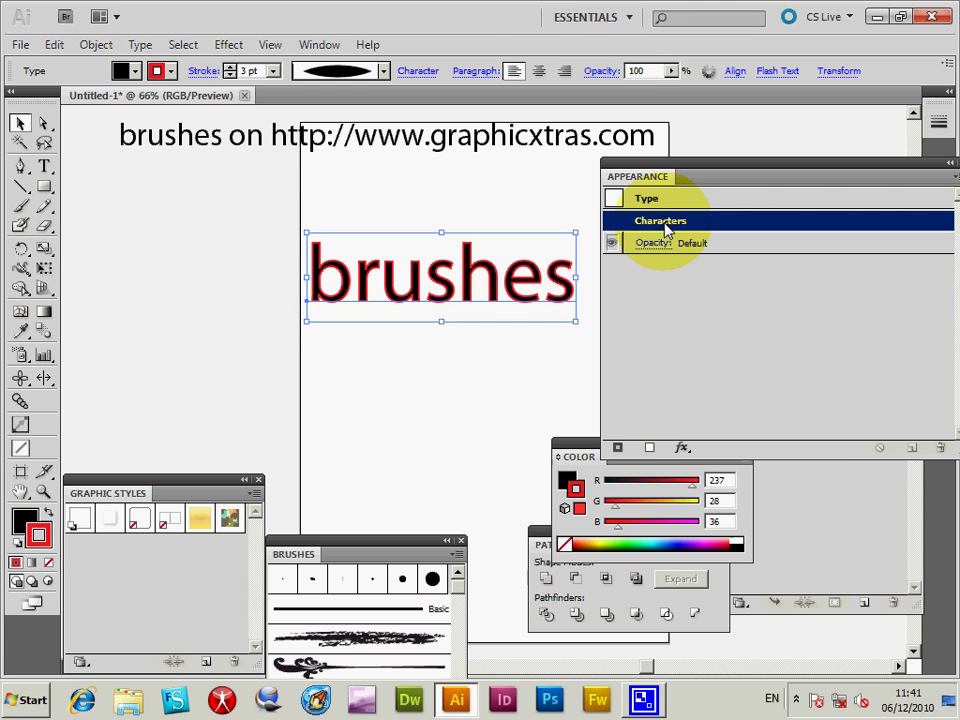
Inspect the Characters stroke options and width profile list without changing anything
double_click(667, 224)
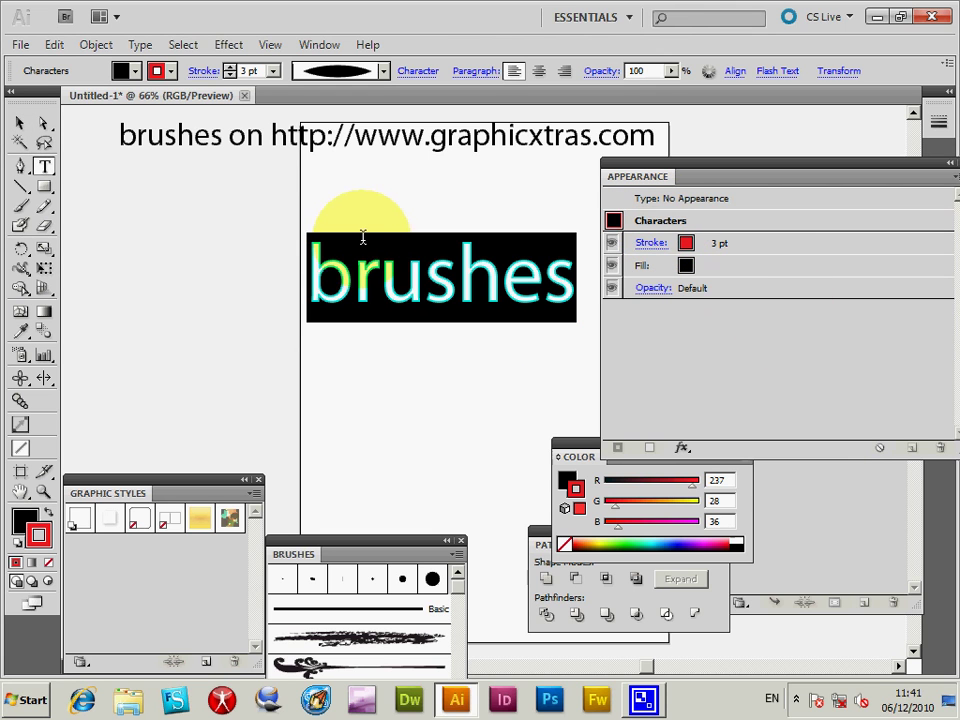
click(714, 242)
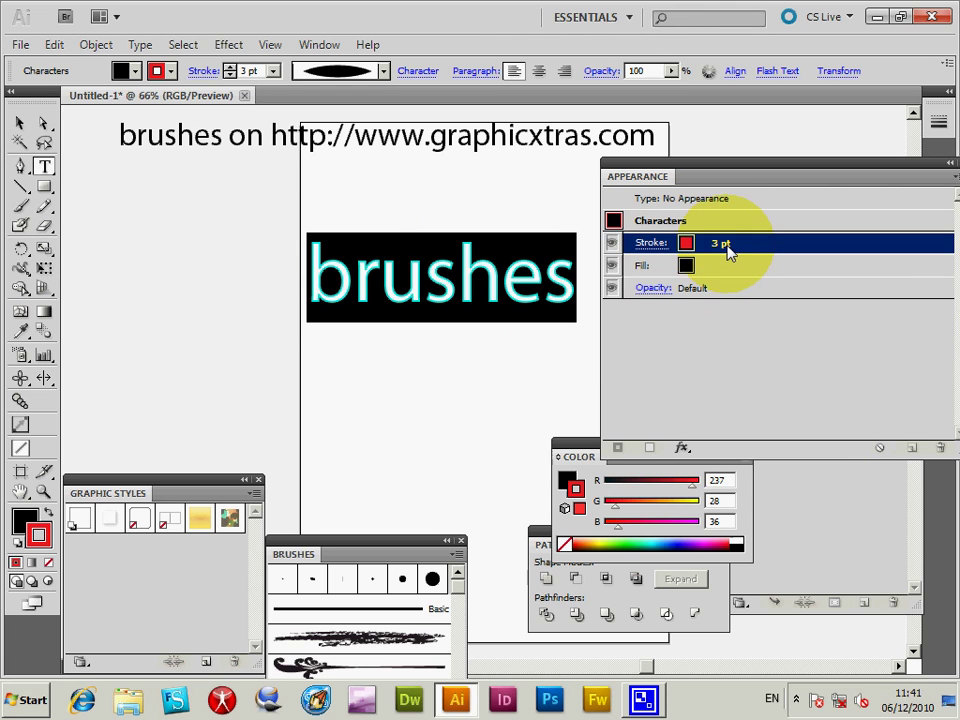
click(648, 243)
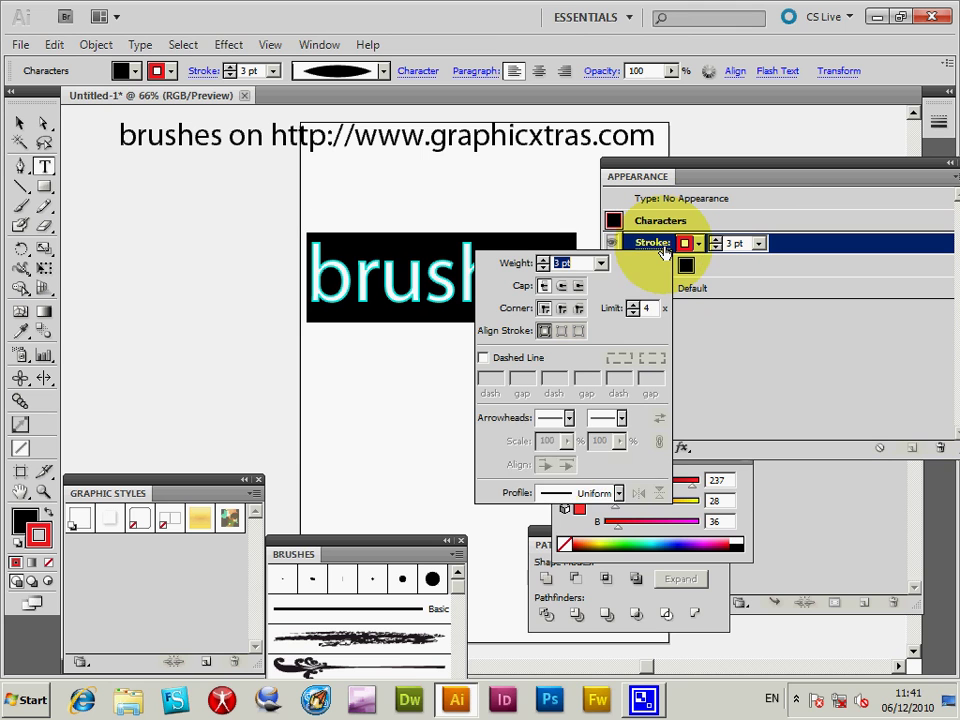
click(619, 494)
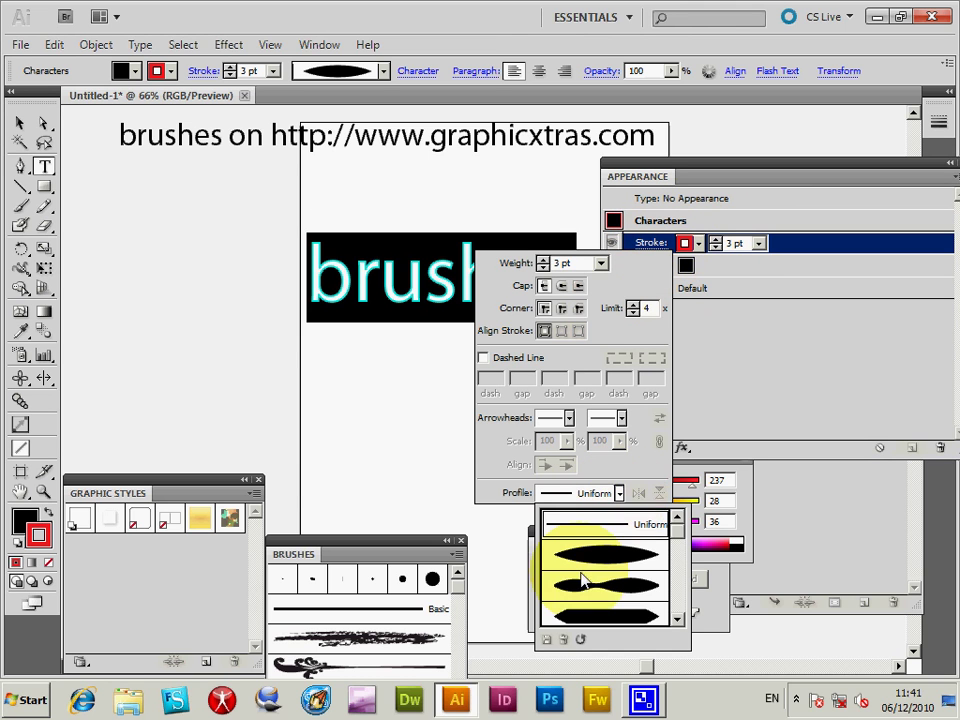
key(Escape)
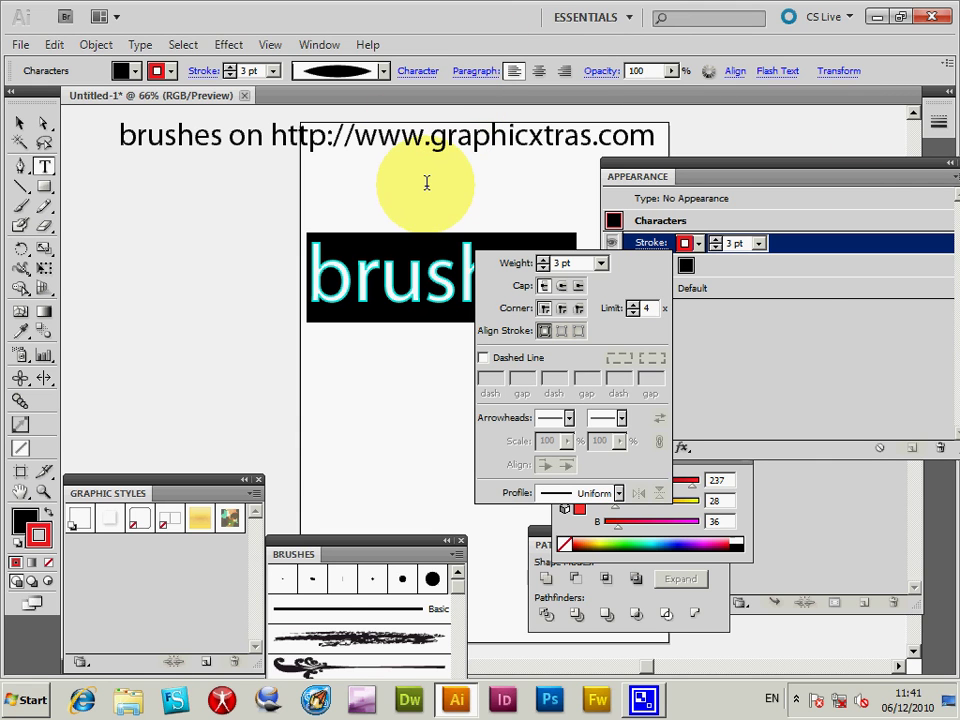
click(790, 375)
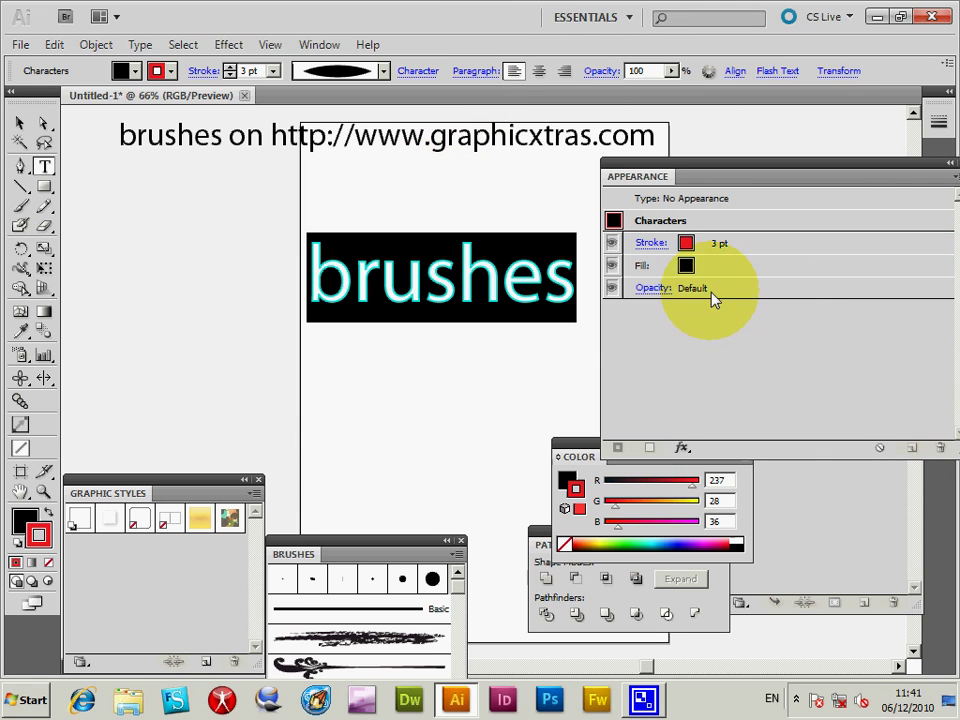
Return to the type object's appearance level and open the Appearance panel menu
click(657, 222)
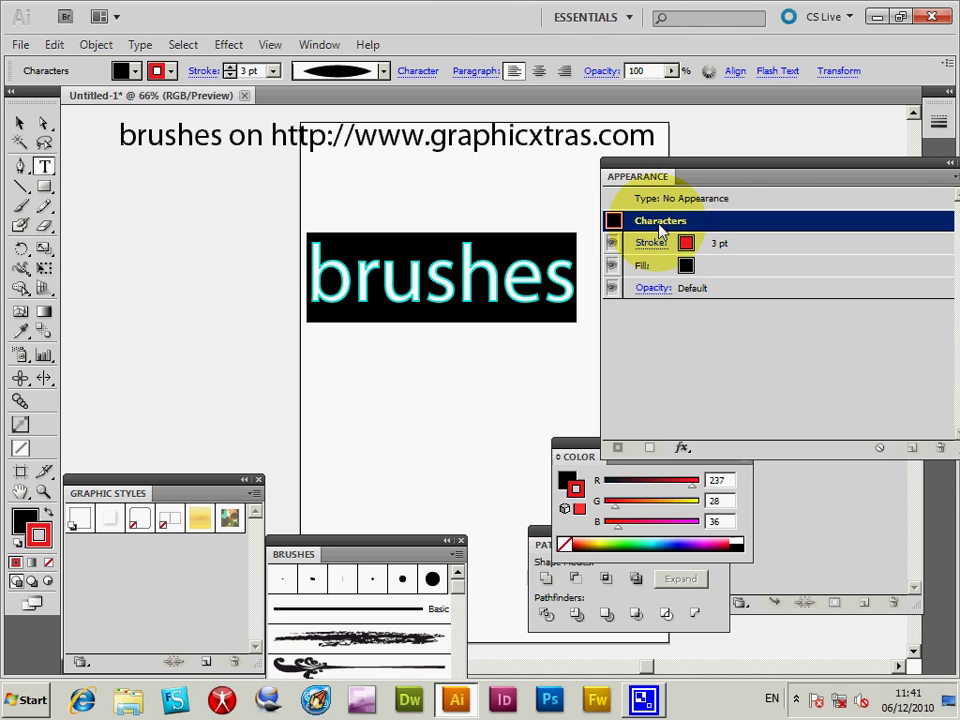
click(668, 199)
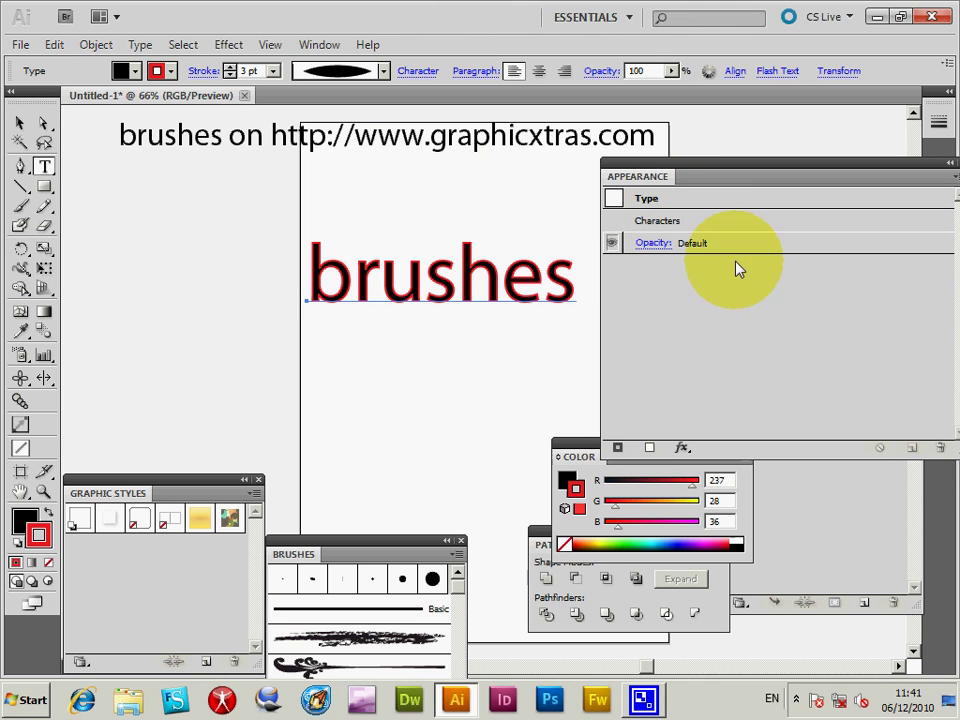
click(954, 182)
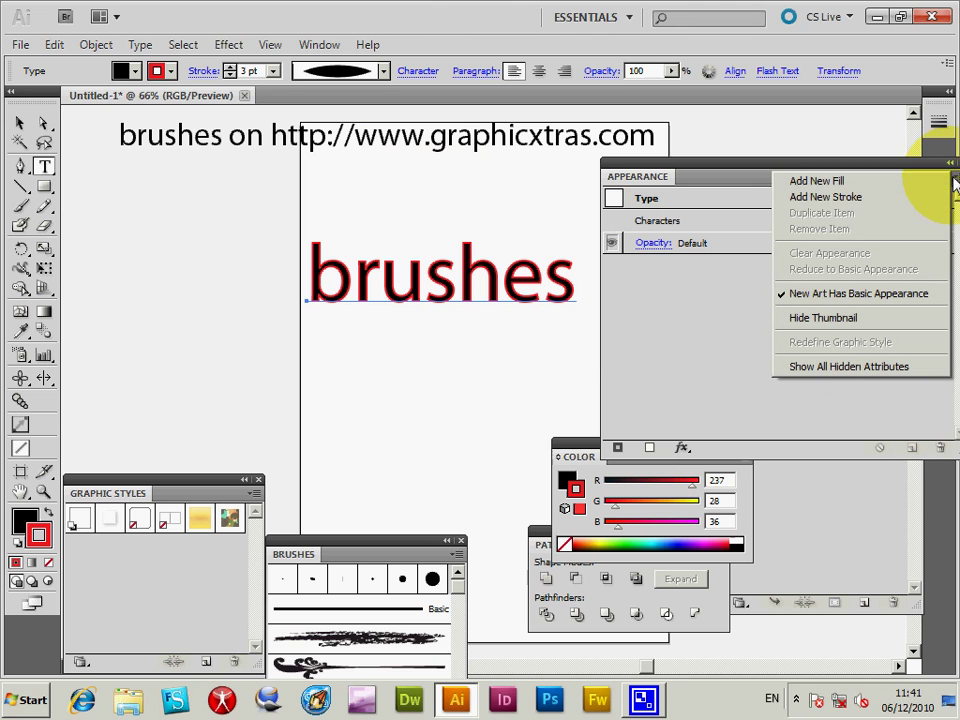
Add a new red 8 pt stroke to the whole brushes text object
click(864, 205)
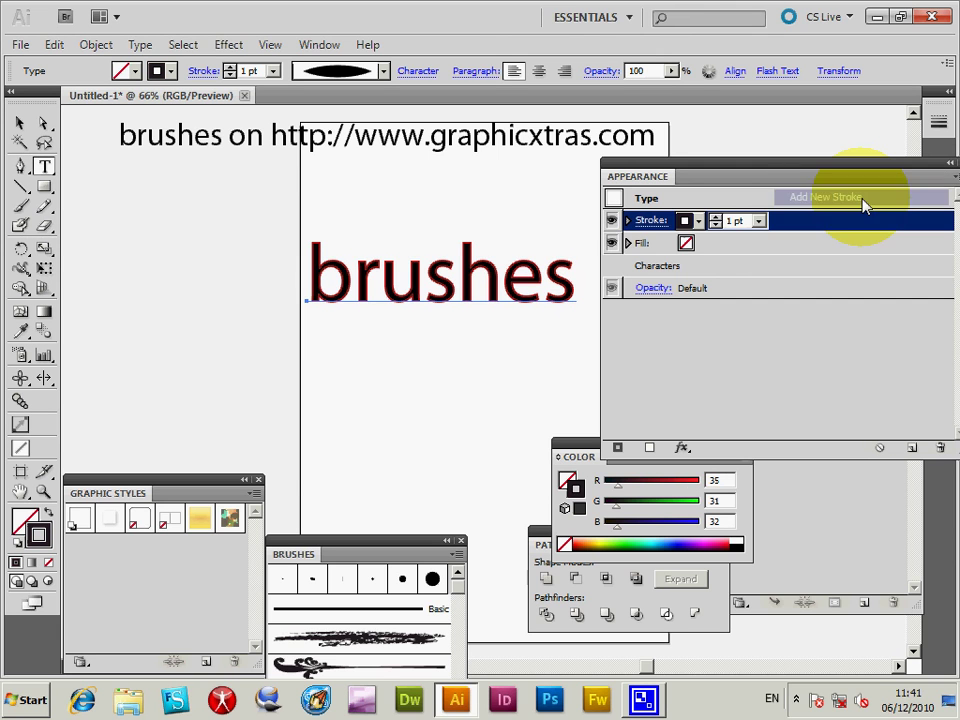
click(691, 221)
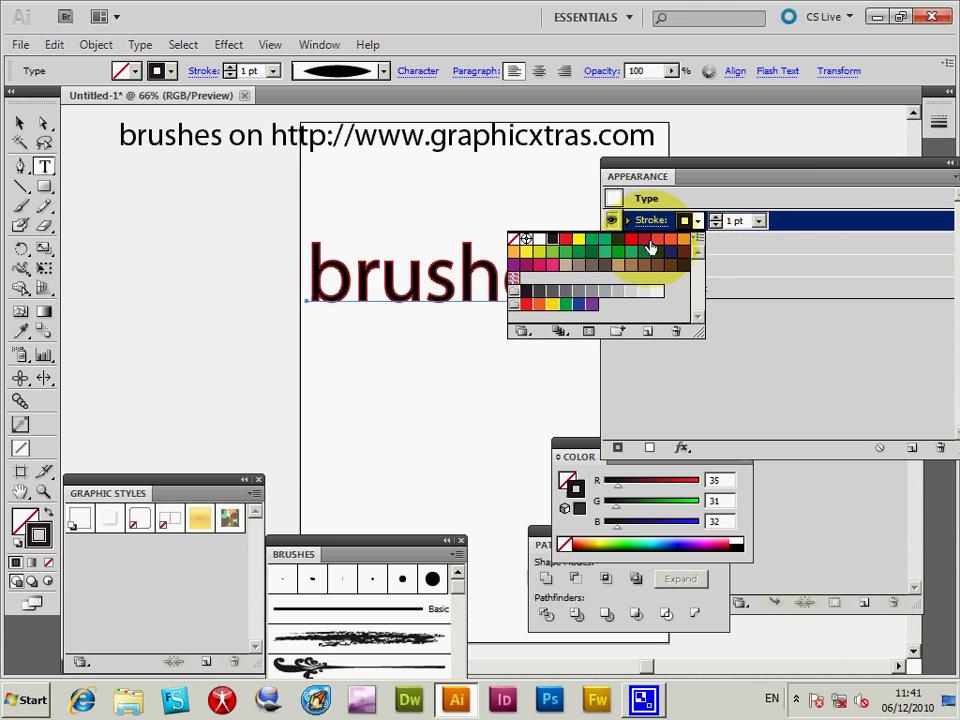
click(645, 244)
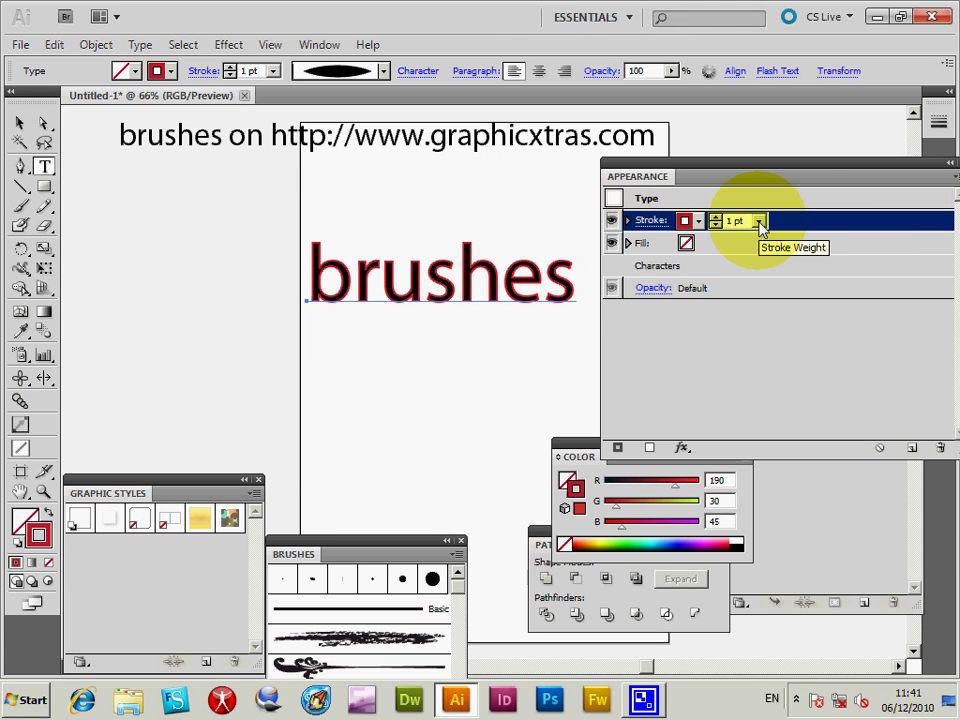
click(760, 222)
click(735, 362)
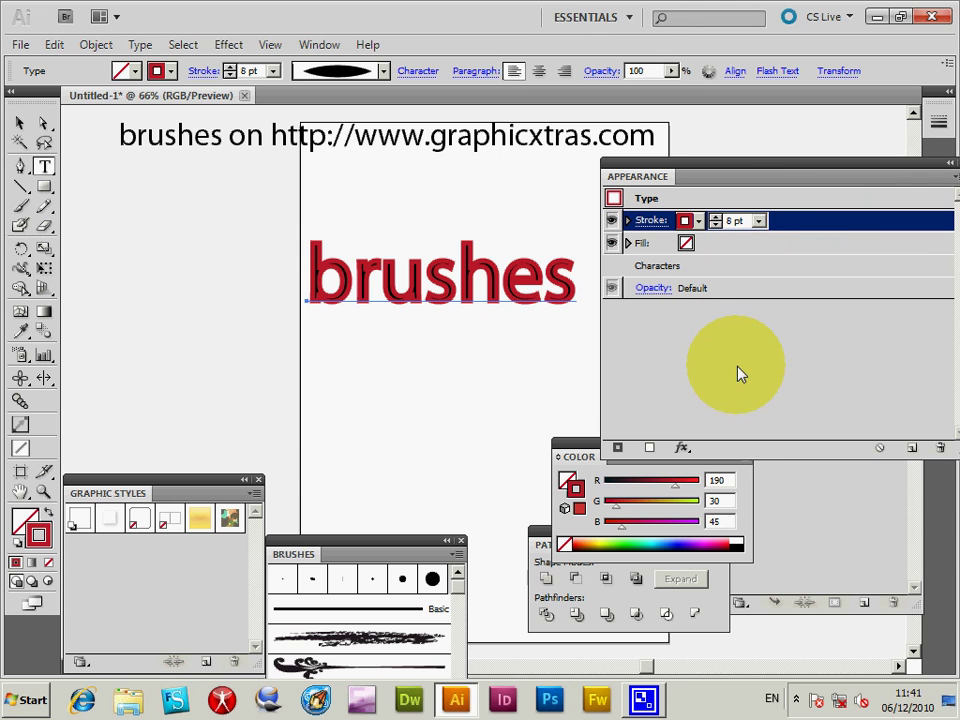
Apply the Chalk - Scribble brush to the selected text's new stroke
click(27, 121)
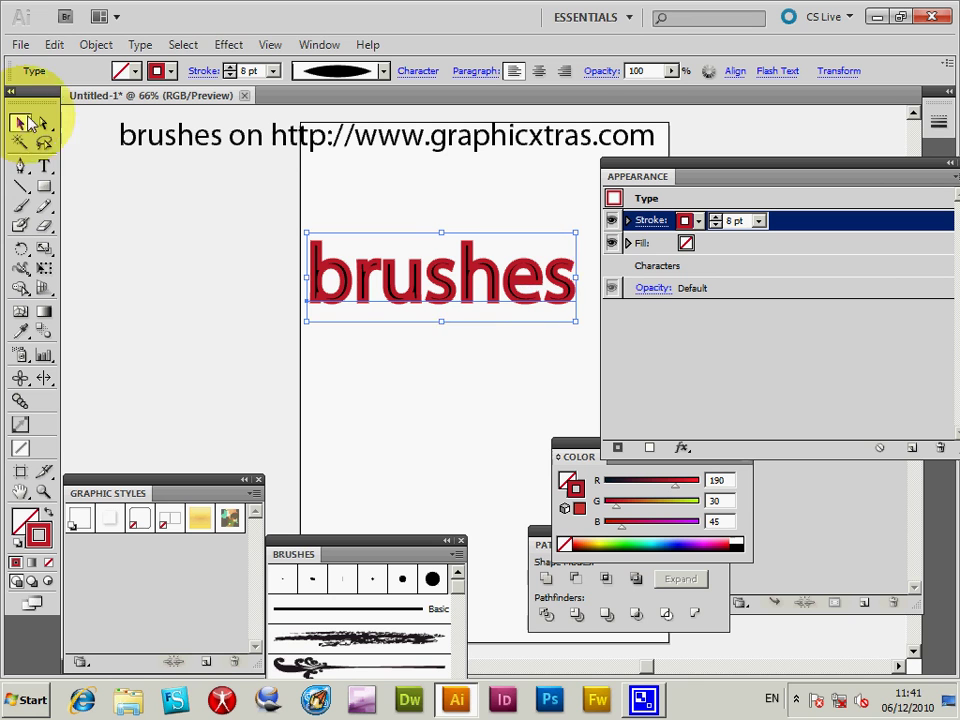
click(384, 73)
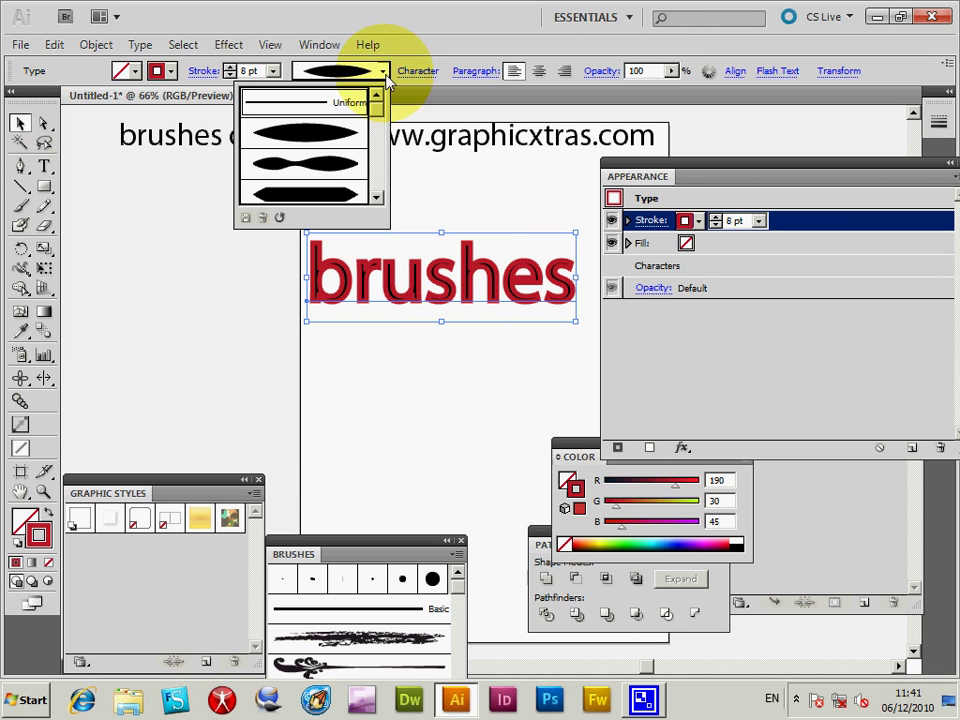
click(322, 162)
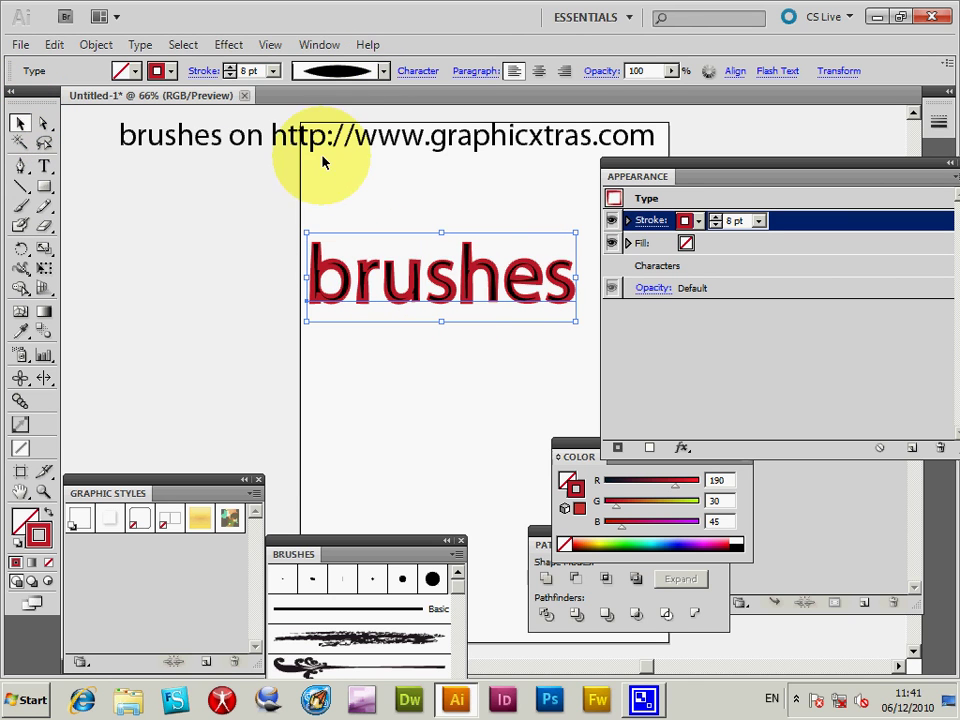
click(365, 645)
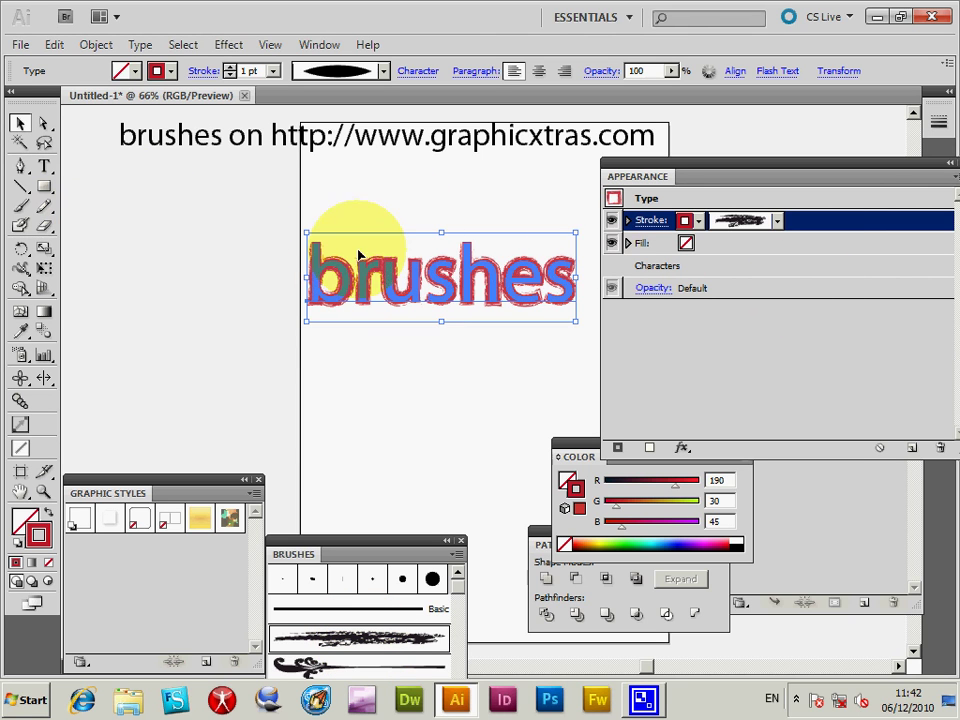
Enlarge the text and delete the trailing 'es' so it reads 'brush'
mouse_move(307, 233)
mouse_down()
mouse_move(193, 206)
mouse_move(176, 188)
mouse_up()
click(46, 168)
double_click(561, 274)
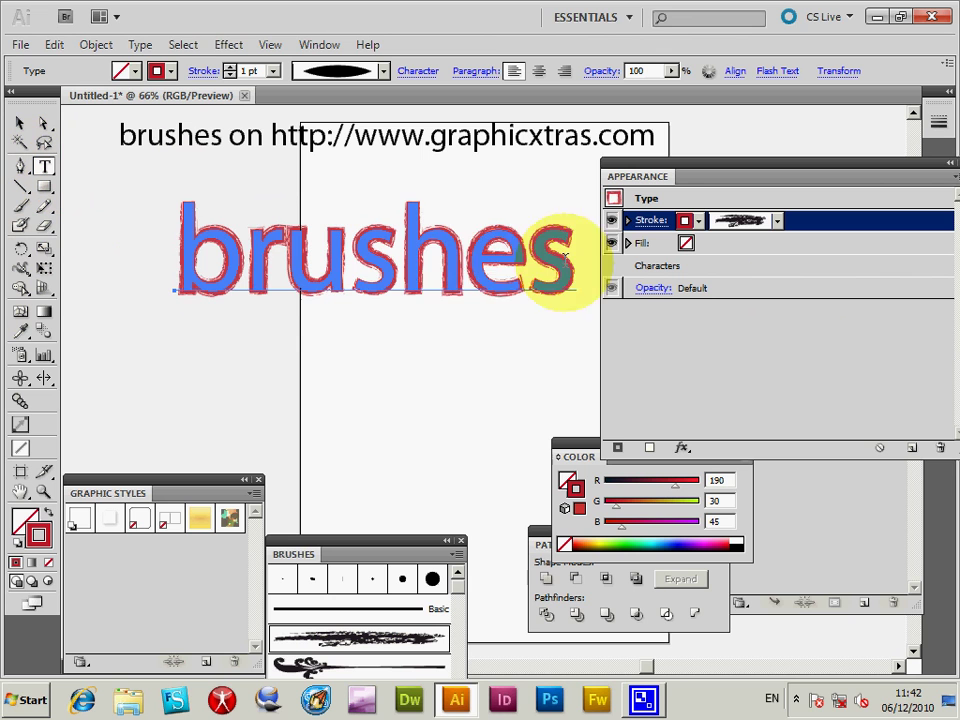
drag(468, 258, 575, 262)
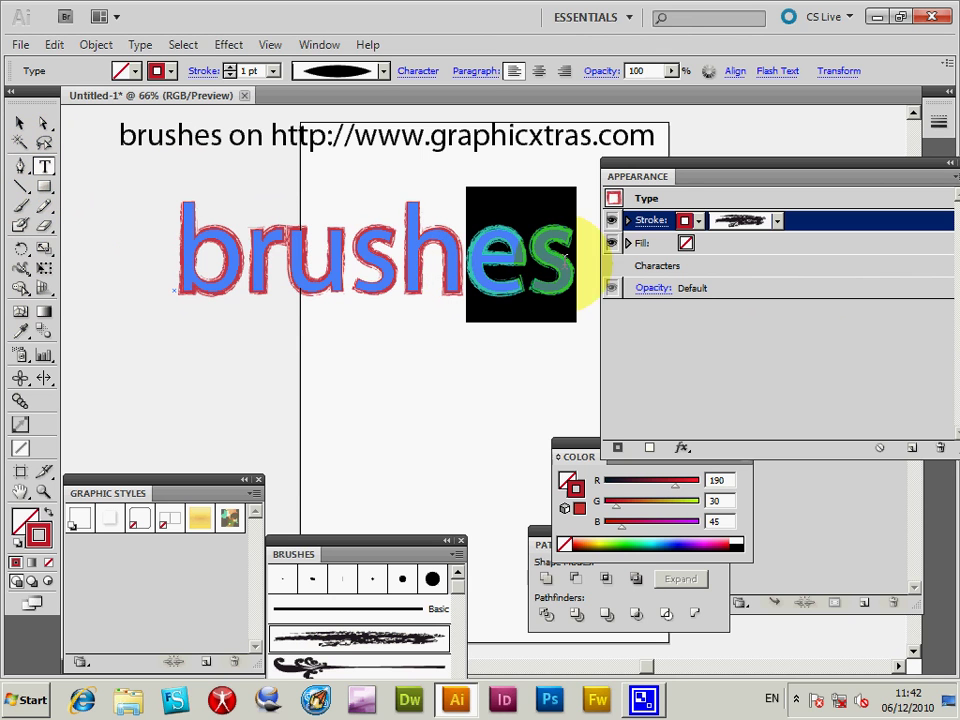
key(BackSpace)
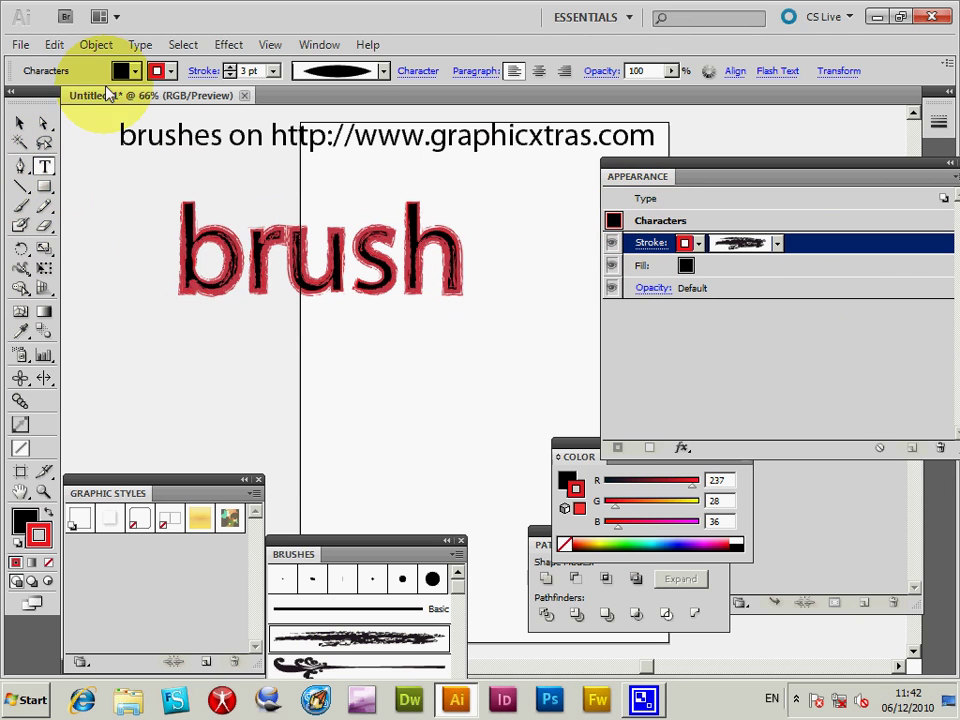
Scale the 'brush' text object larger and bring up its stroke settings
click(19, 122)
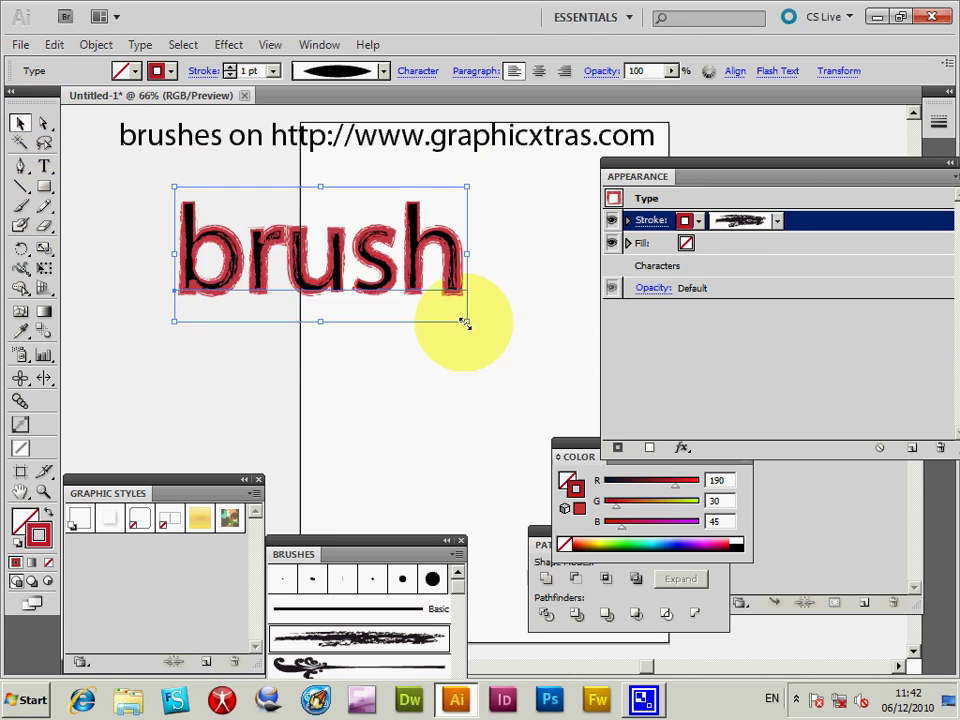
mouse_move(467, 321)
mouse_down()
mouse_move(520, 370)
mouse_move(536, 367)
mouse_up()
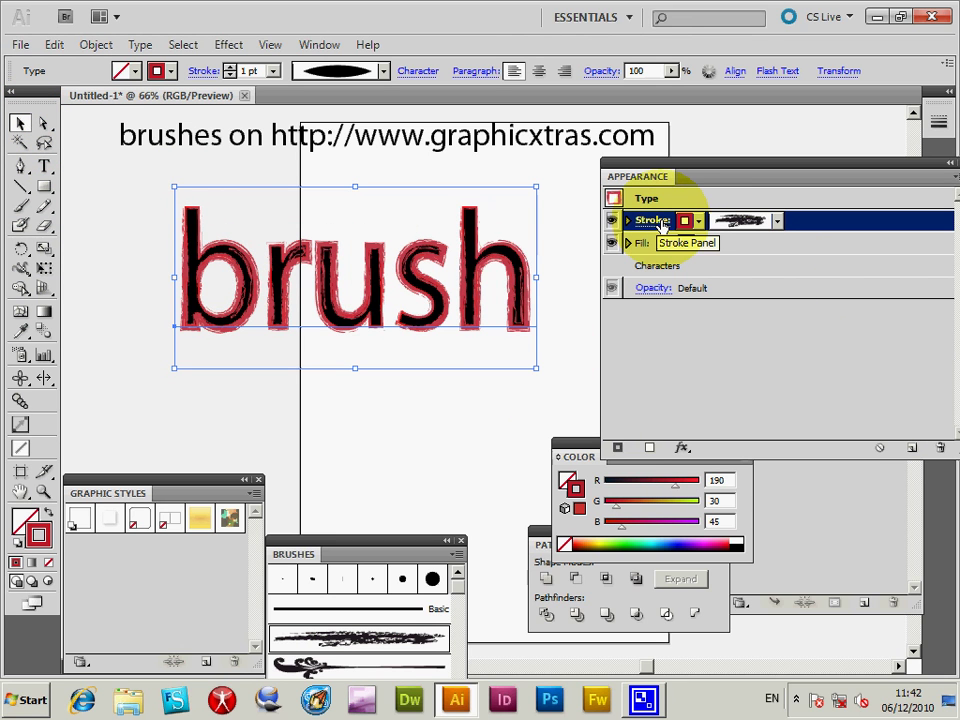
click(658, 221)
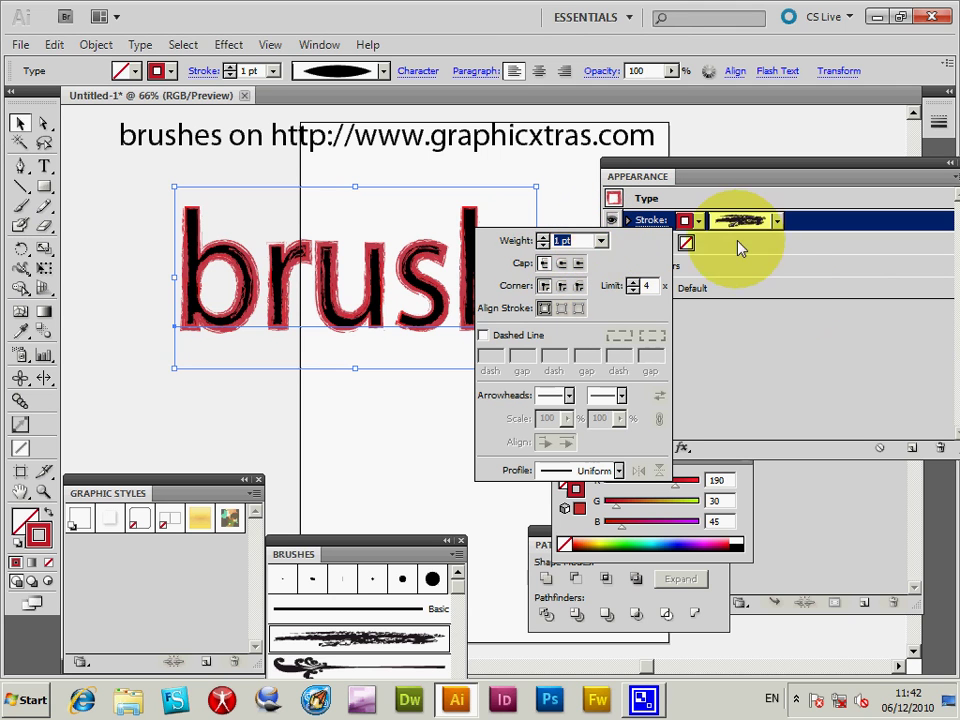
Set the scribble stroke weight to 3 pt
click(600, 241)
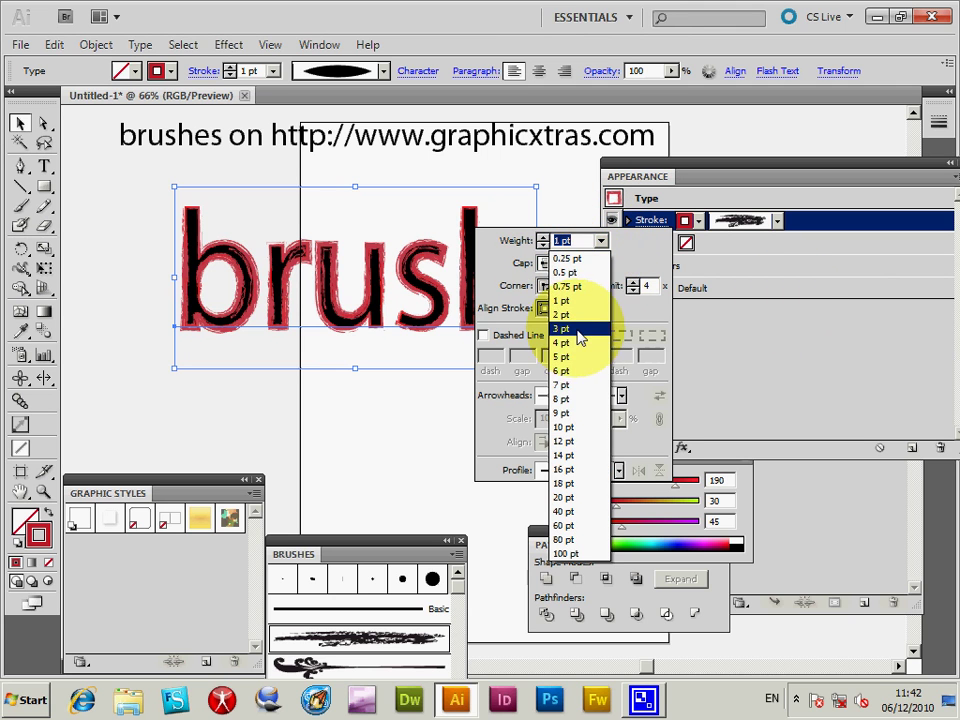
click(580, 328)
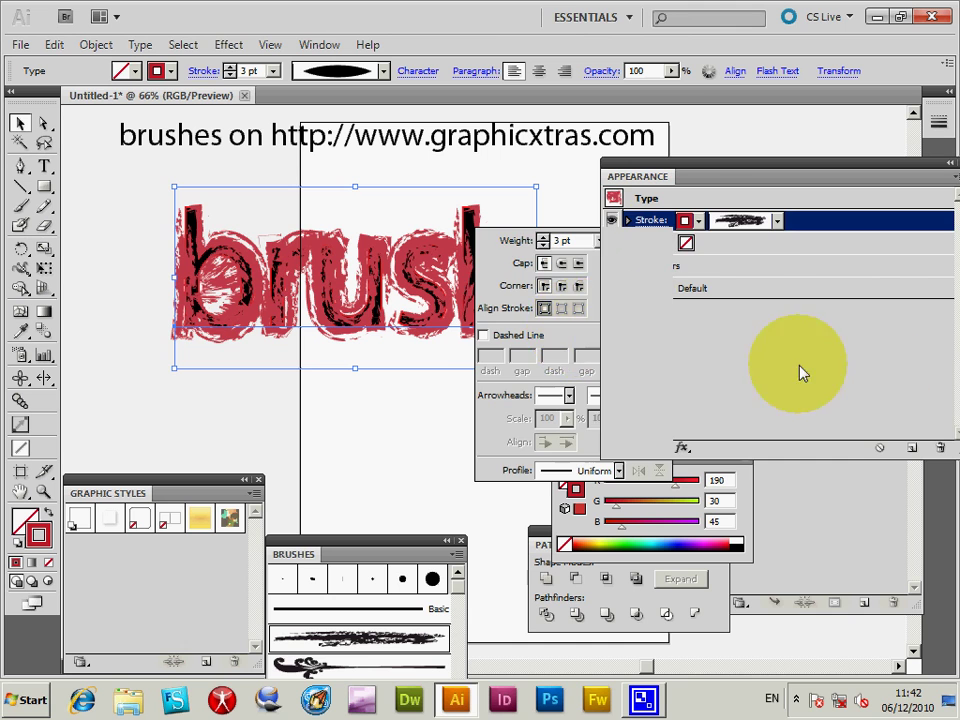
click(799, 373)
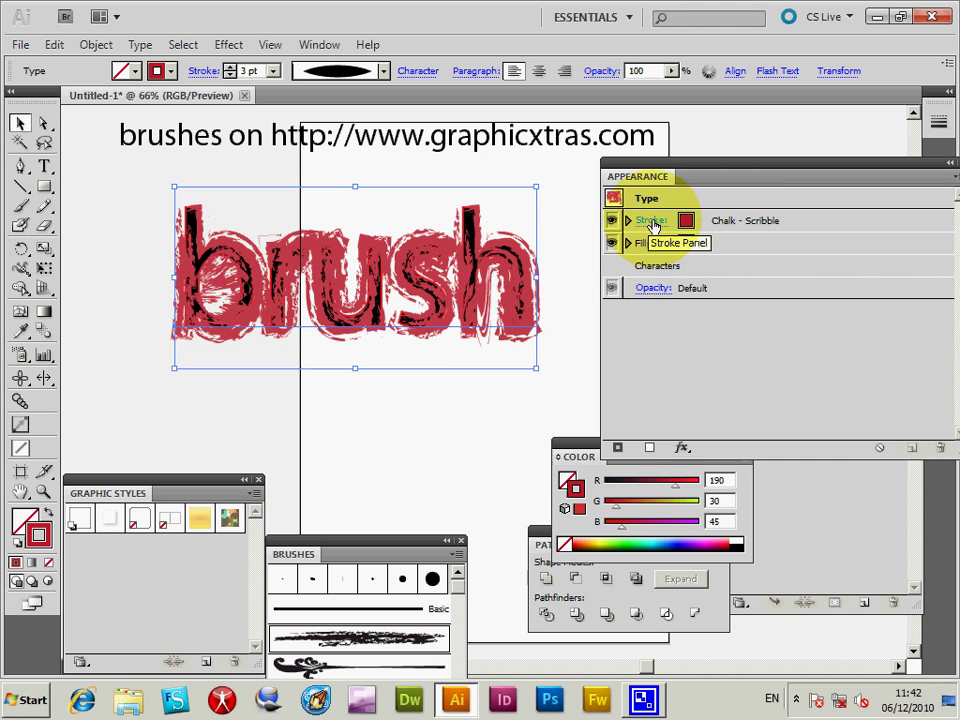
Give the stroke a tapered width profile, trying dashes but leaving the line solid
click(652, 222)
click(619, 470)
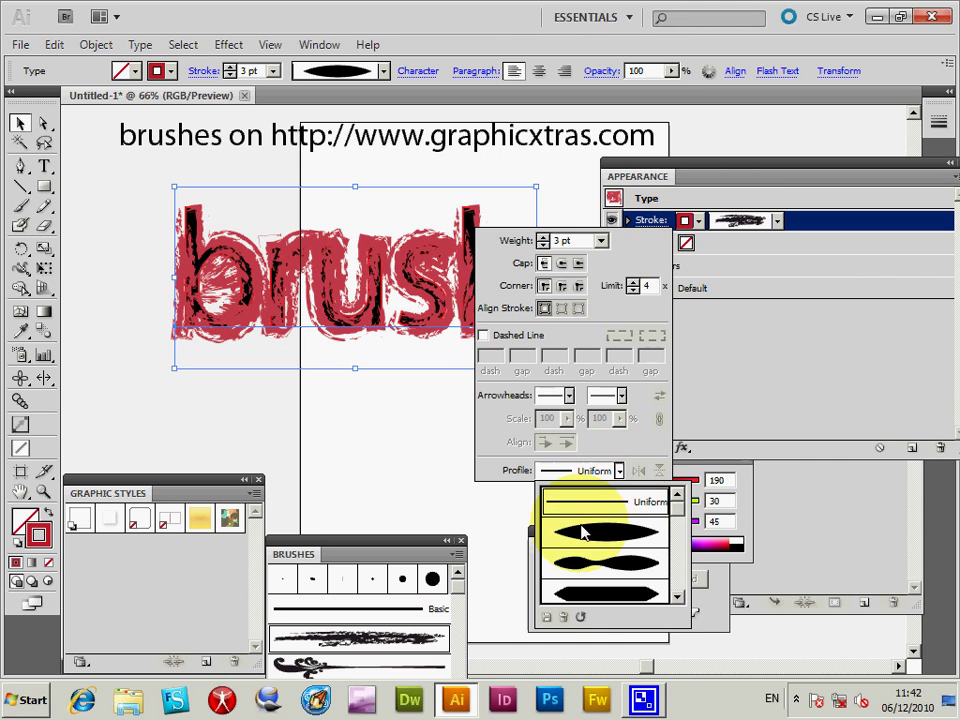
click(590, 537)
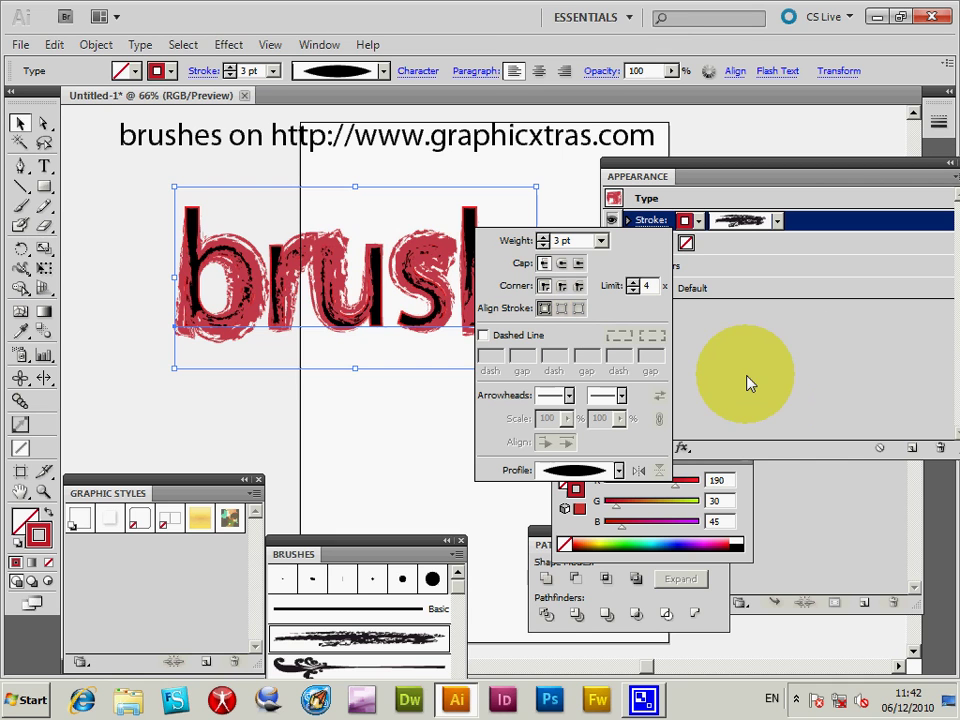
click(484, 337)
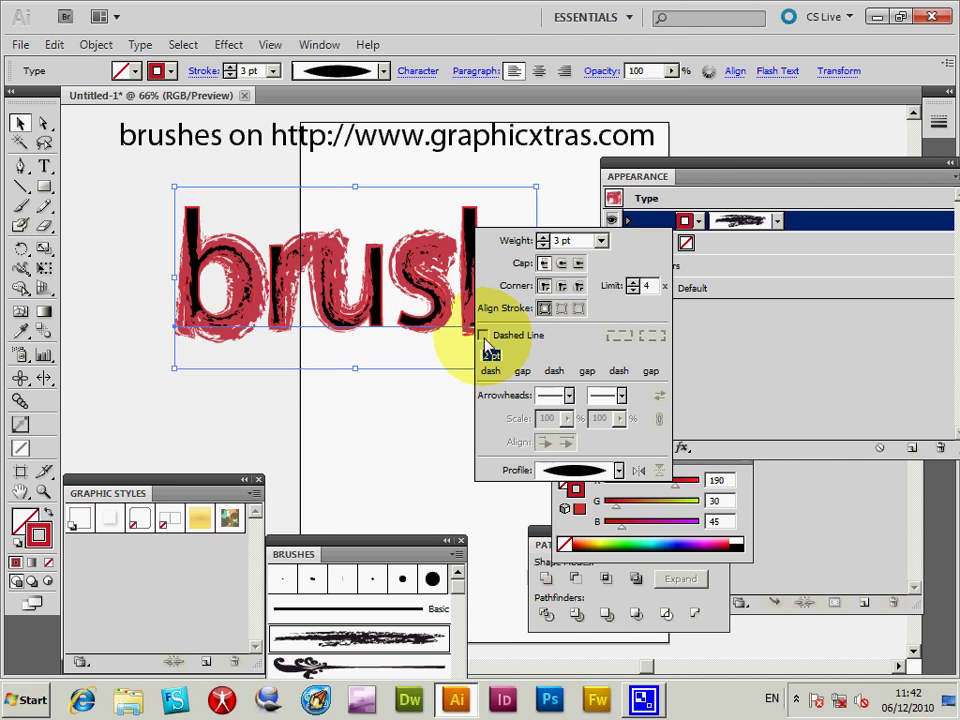
click(484, 337)
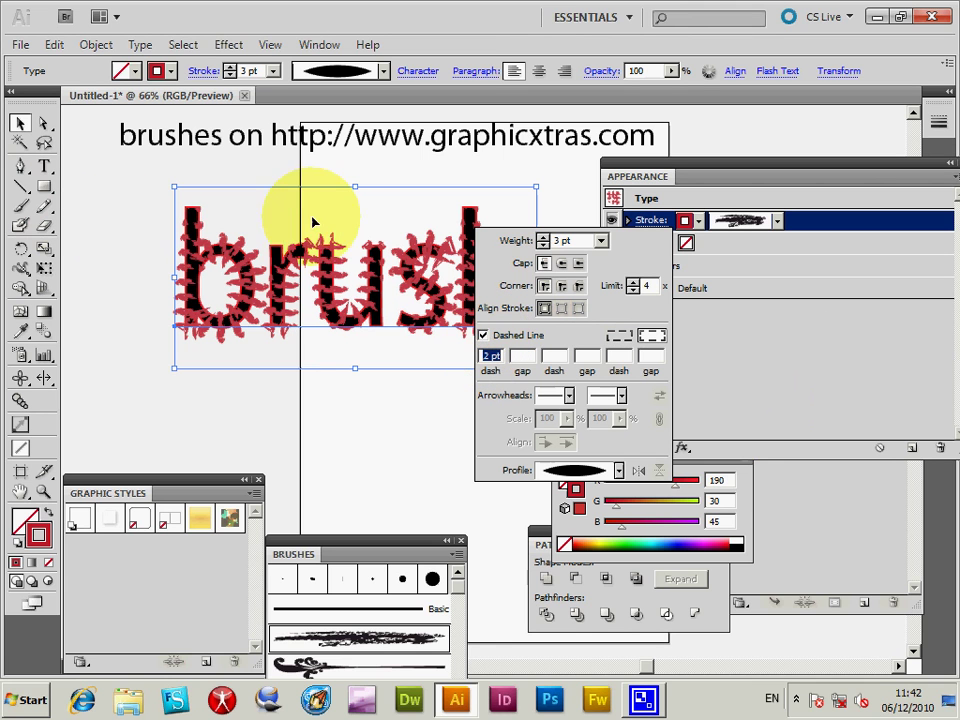
click(484, 337)
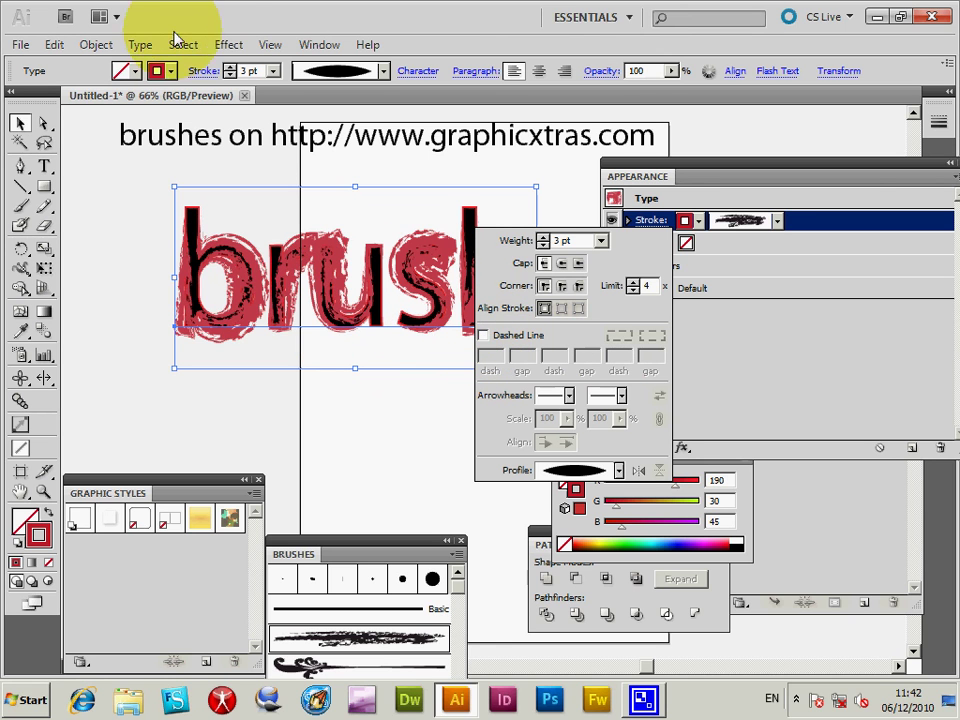
click(226, 46)
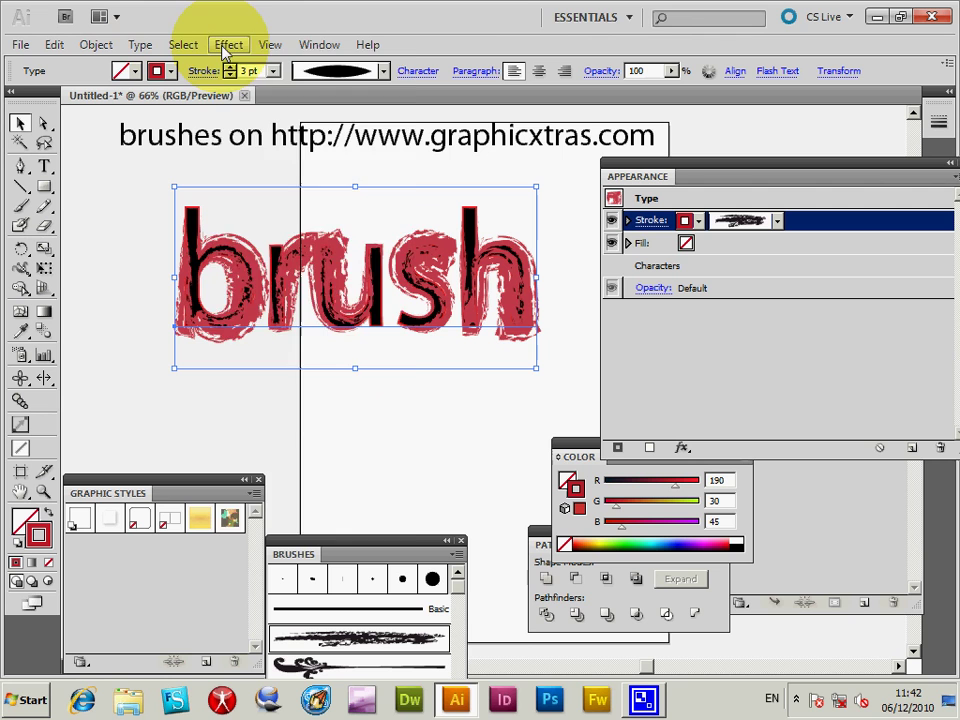
Apply a Gaussian Blur with 6.0-pixel radius to the lettering and deselect to preview
click(226, 46)
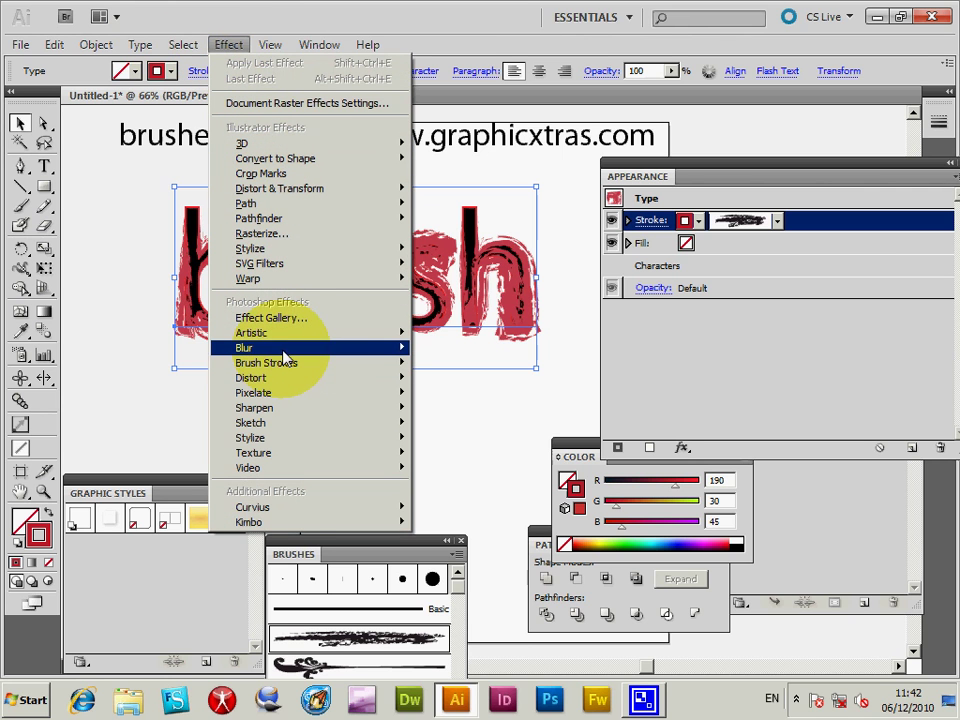
mouse_move(285, 352)
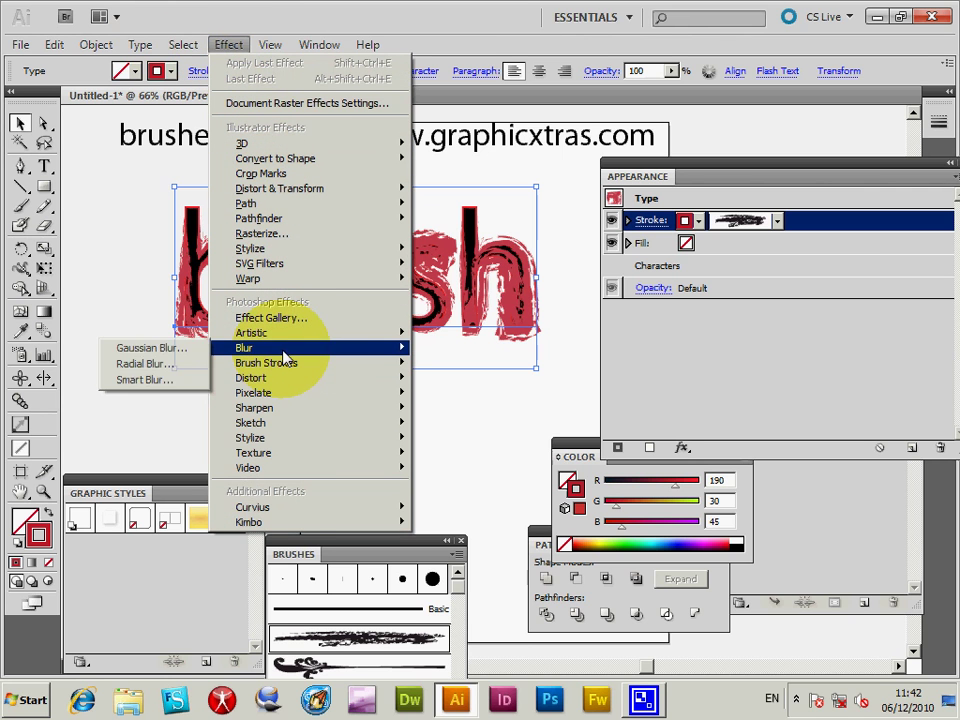
click(145, 350)
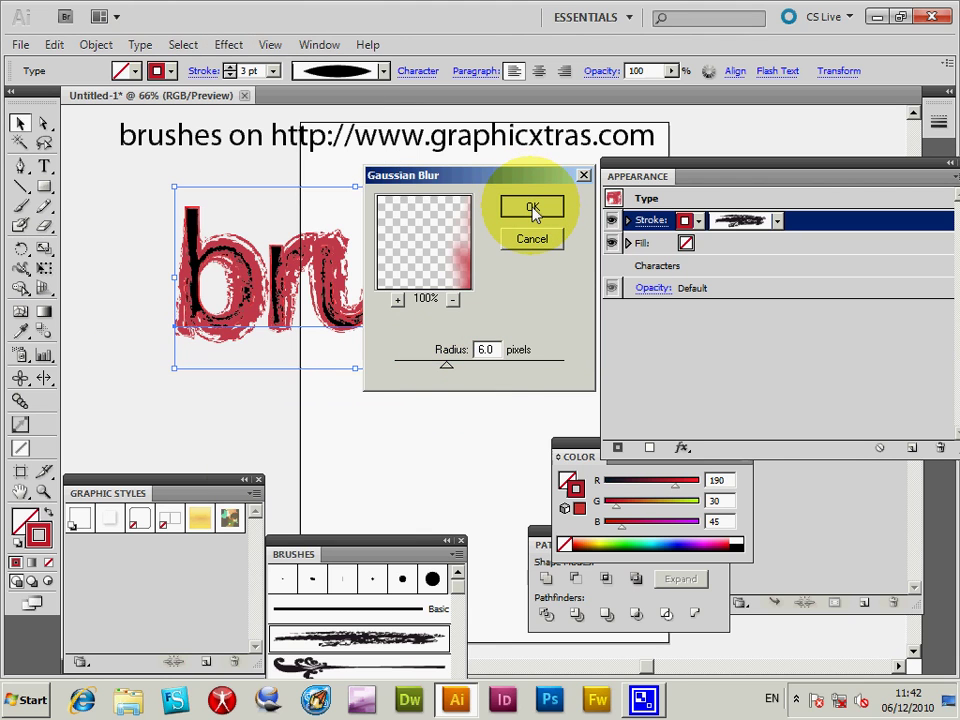
click(533, 210)
click(435, 376)
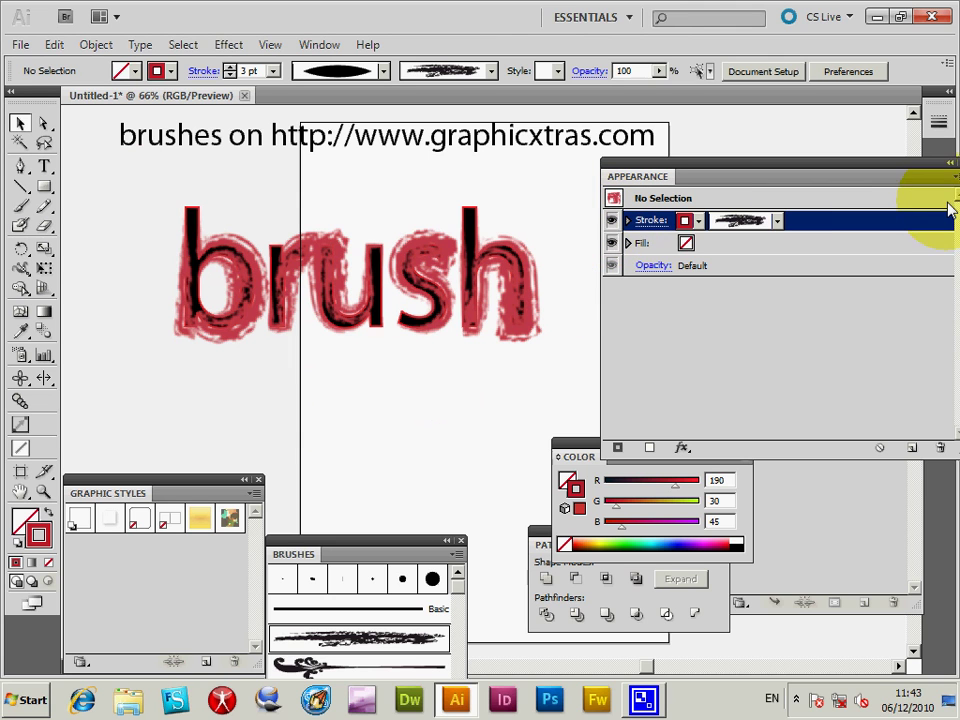
Review the stroke's Gaussian Blur settings, then remove the blur effect
click(627, 221)
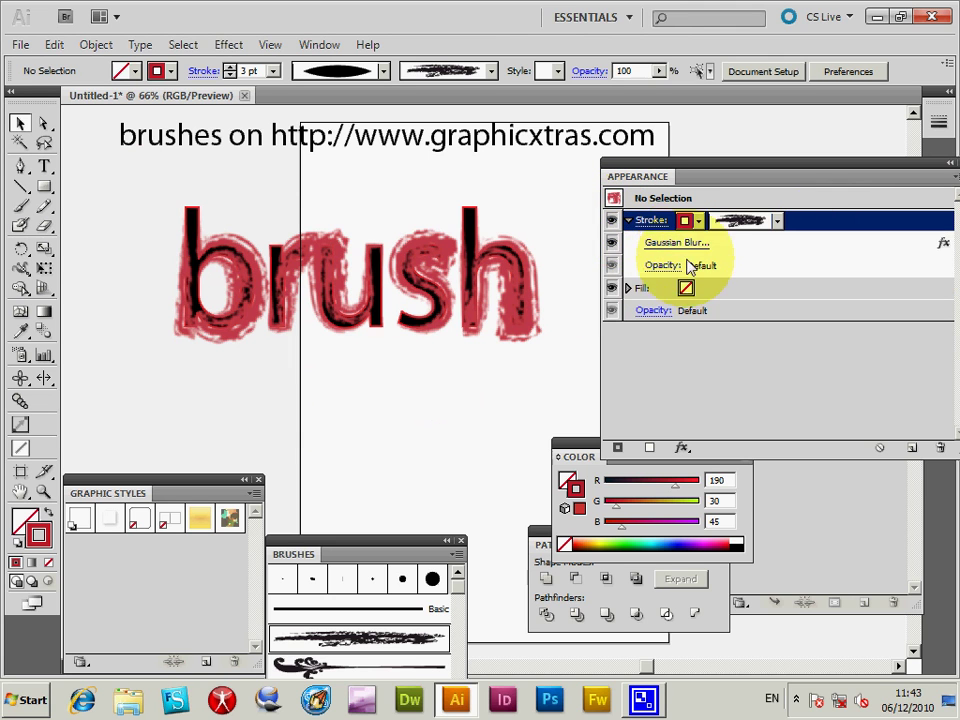
click(682, 243)
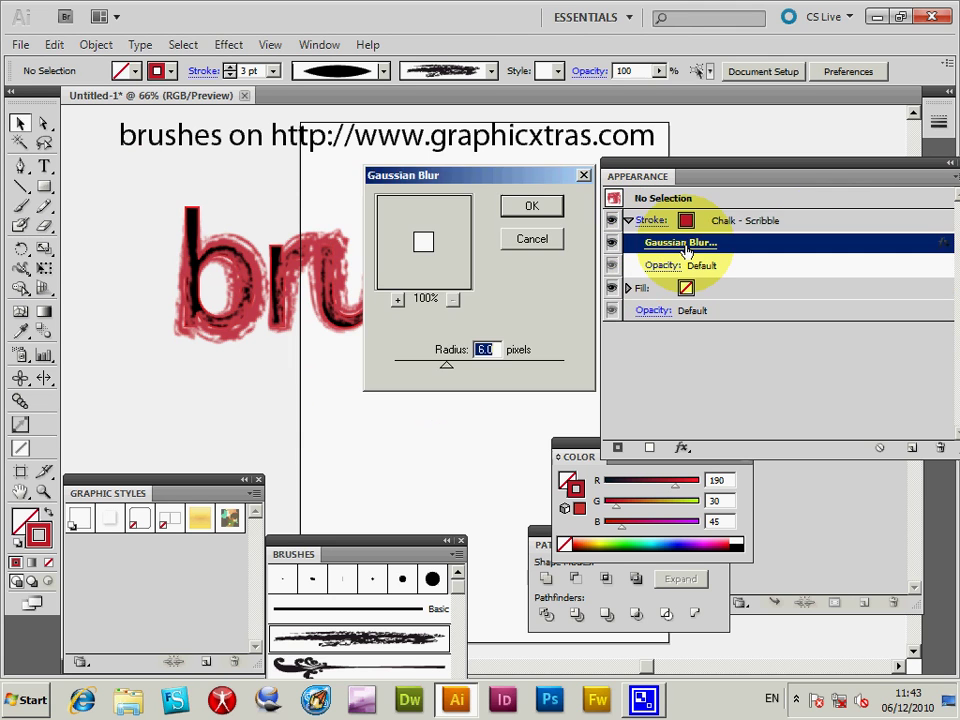
click(546, 241)
click(944, 452)
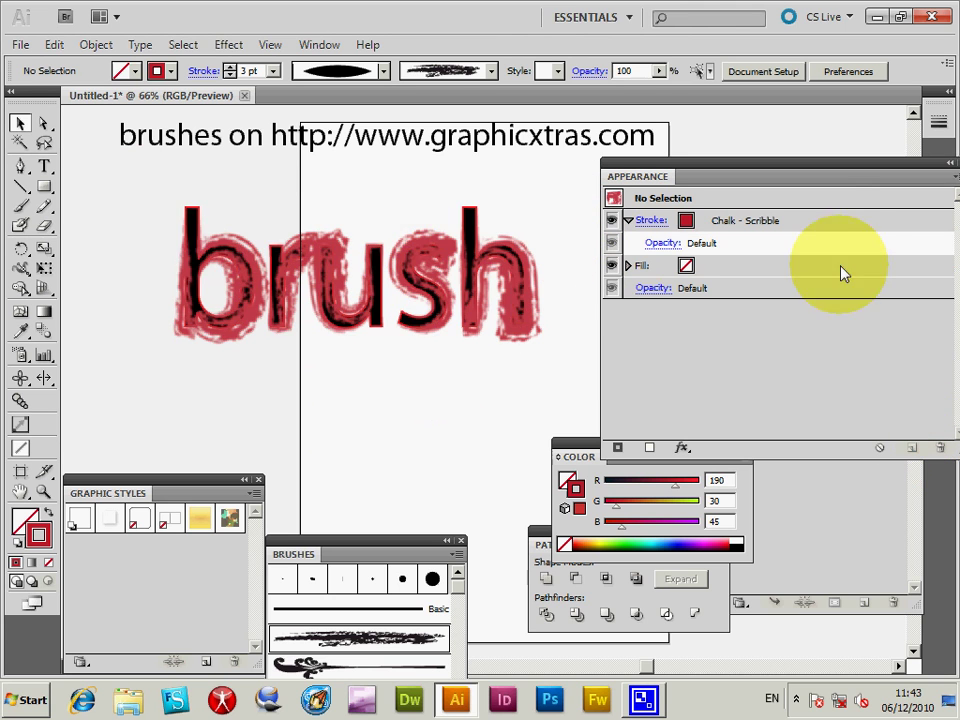
Nudge the brush text left, then reapply and again remove the Gaussian Blur
drag(452, 268, 428, 262)
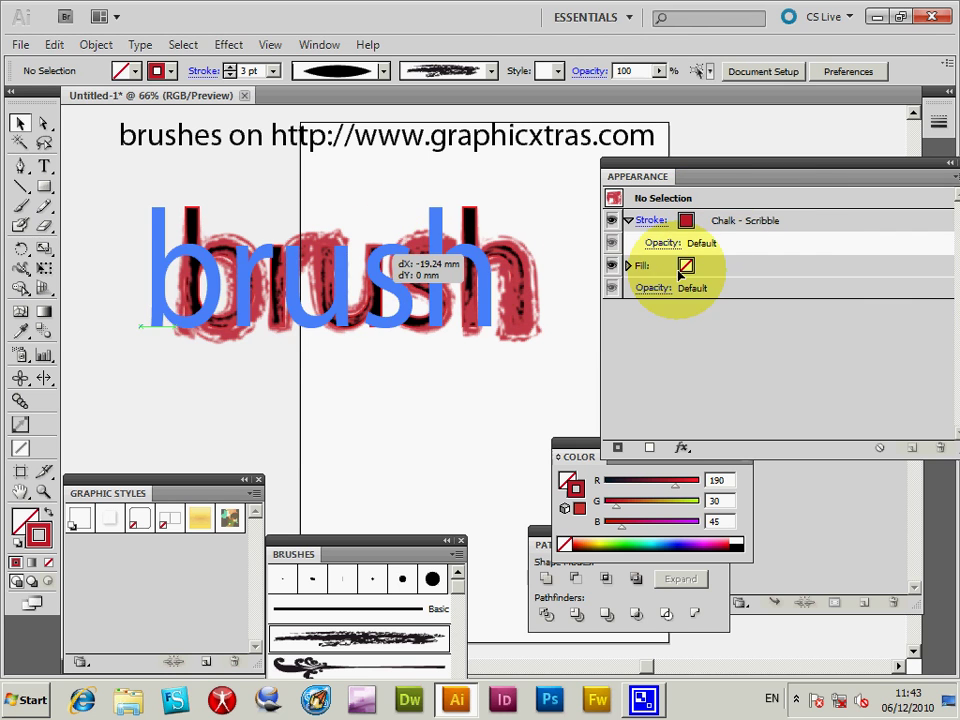
click(742, 218)
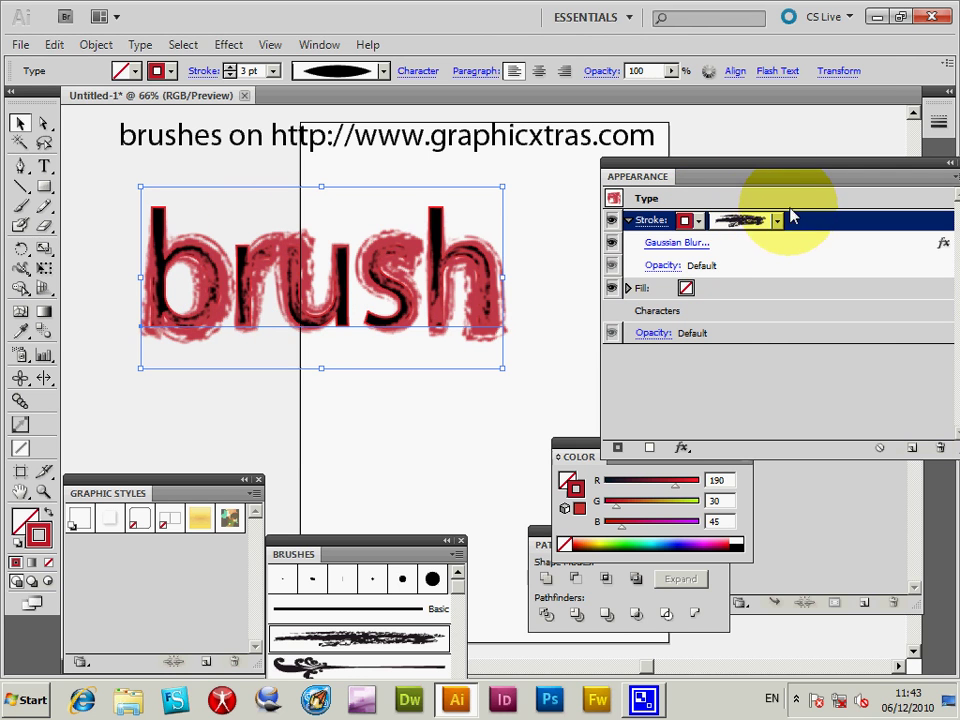
click(686, 244)
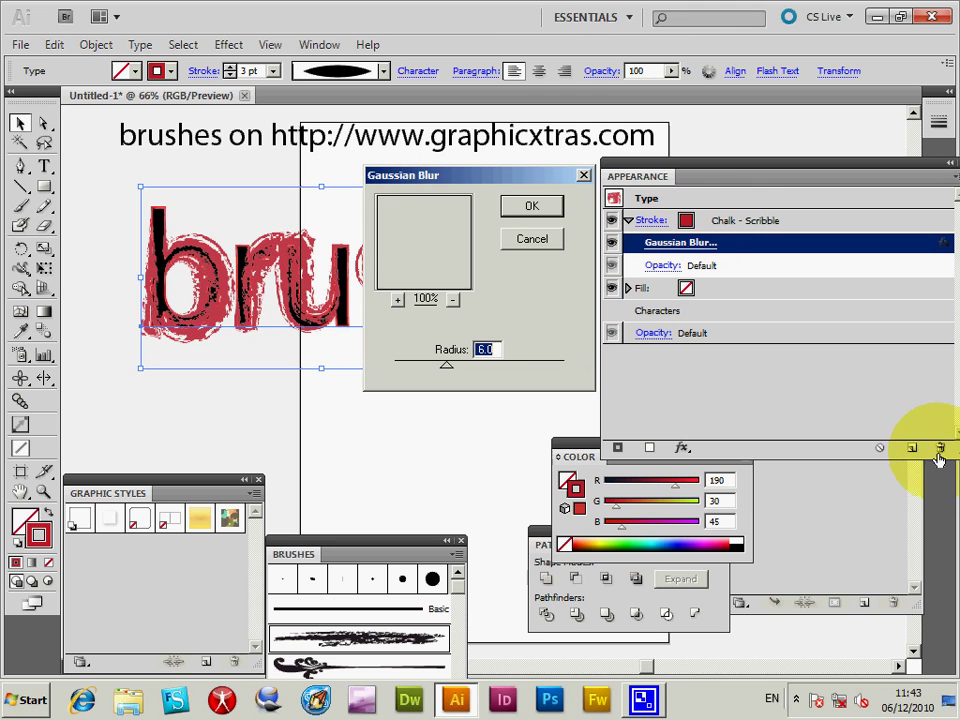
click(533, 208)
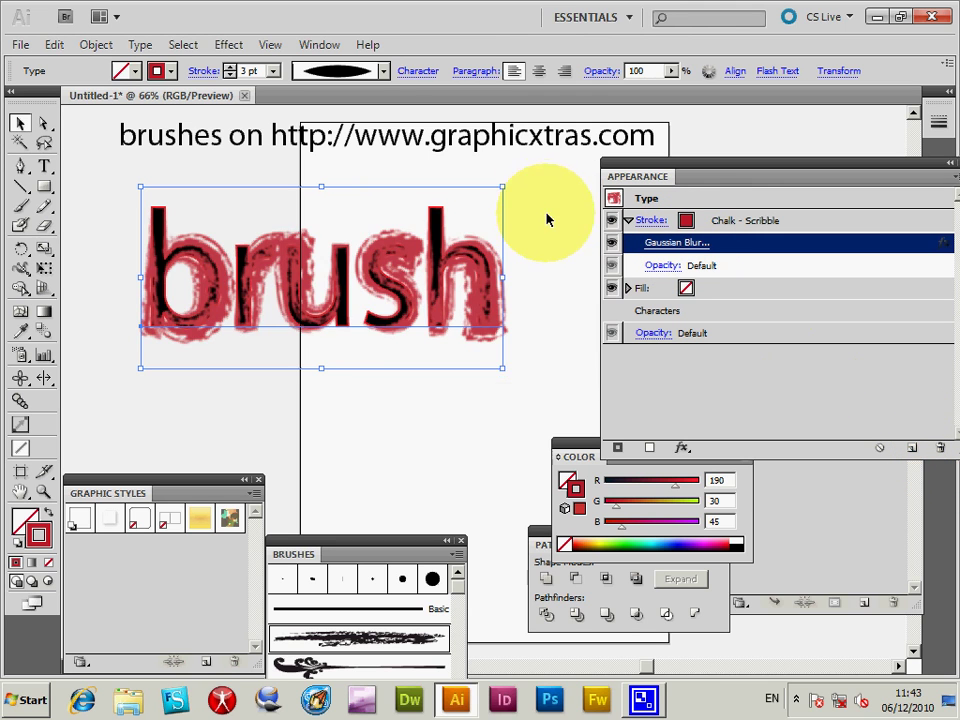
click(940, 450)
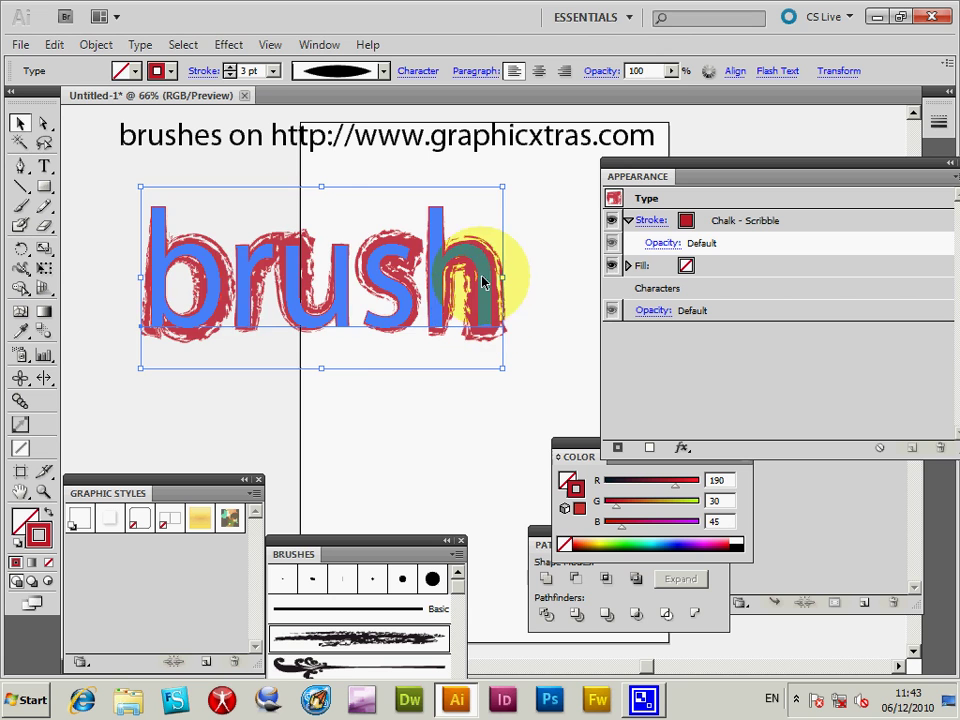
Shift the text slightly right, show the full Appearance panel, and select the chalk-scribble stroke
mouse_move(482, 281)
mouse_down()
mouse_move(532, 268)
mouse_move(525, 281)
mouse_up()
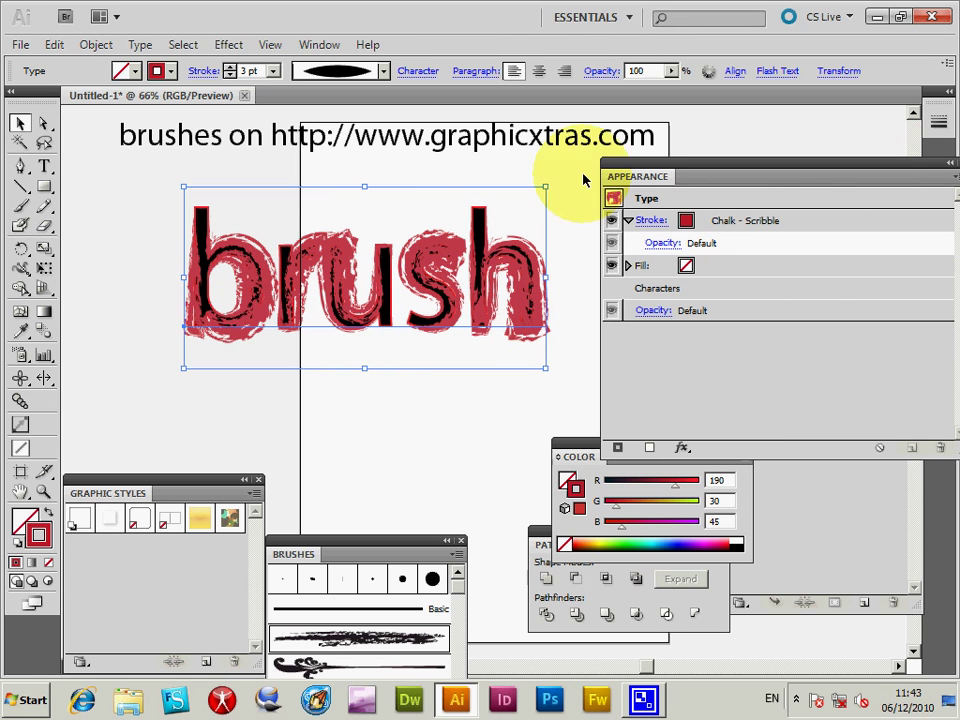
drag(642, 170, 613, 170)
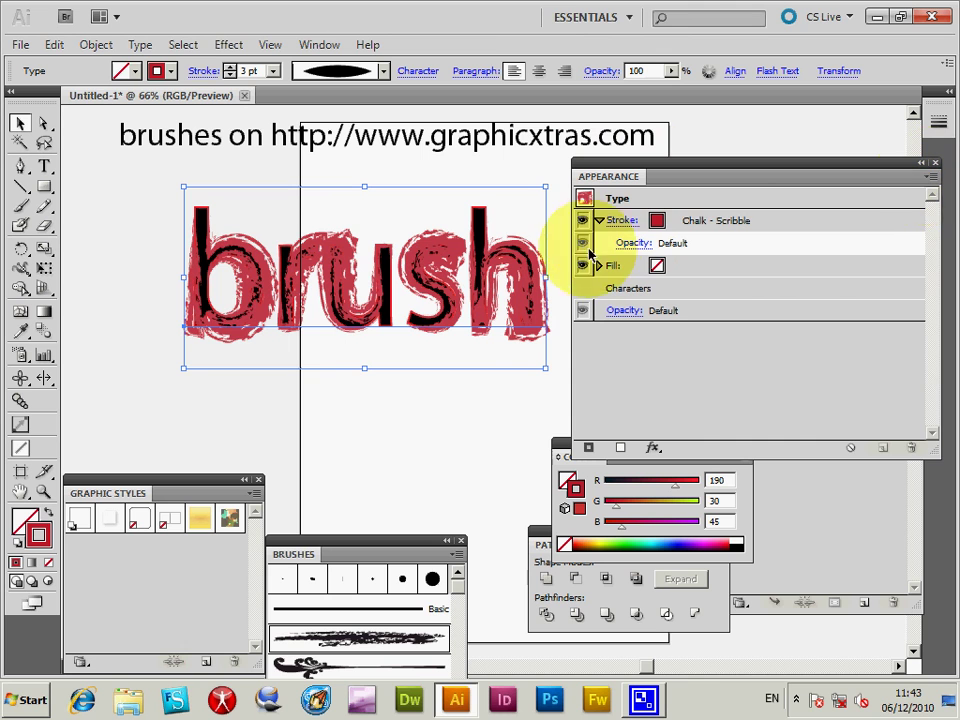
click(740, 223)
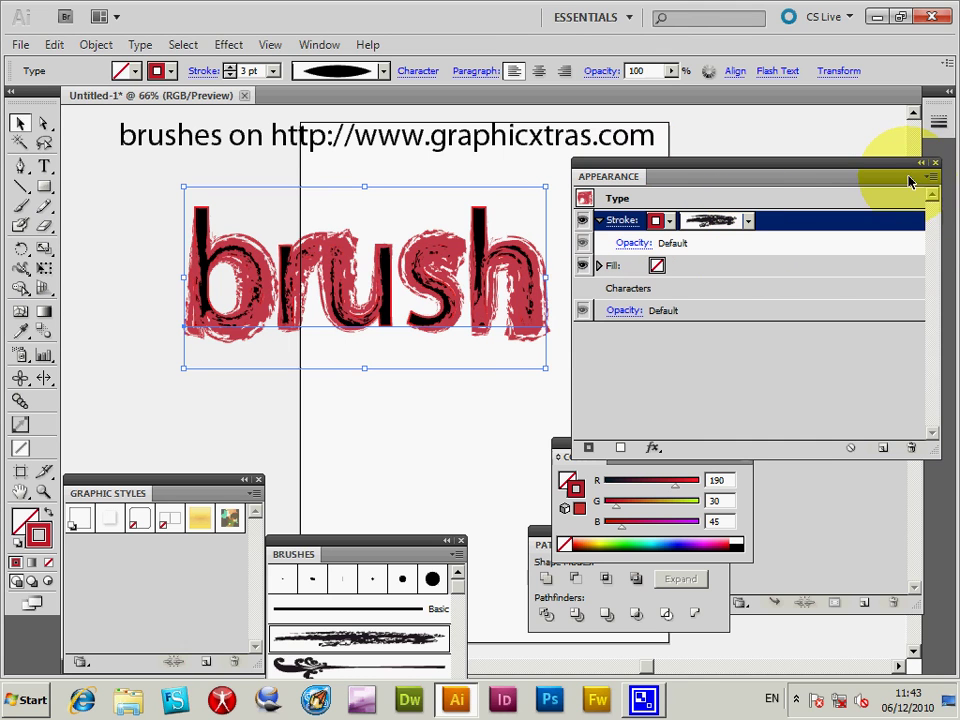
Add a new stroke to the brush text and colour it green
click(930, 177)
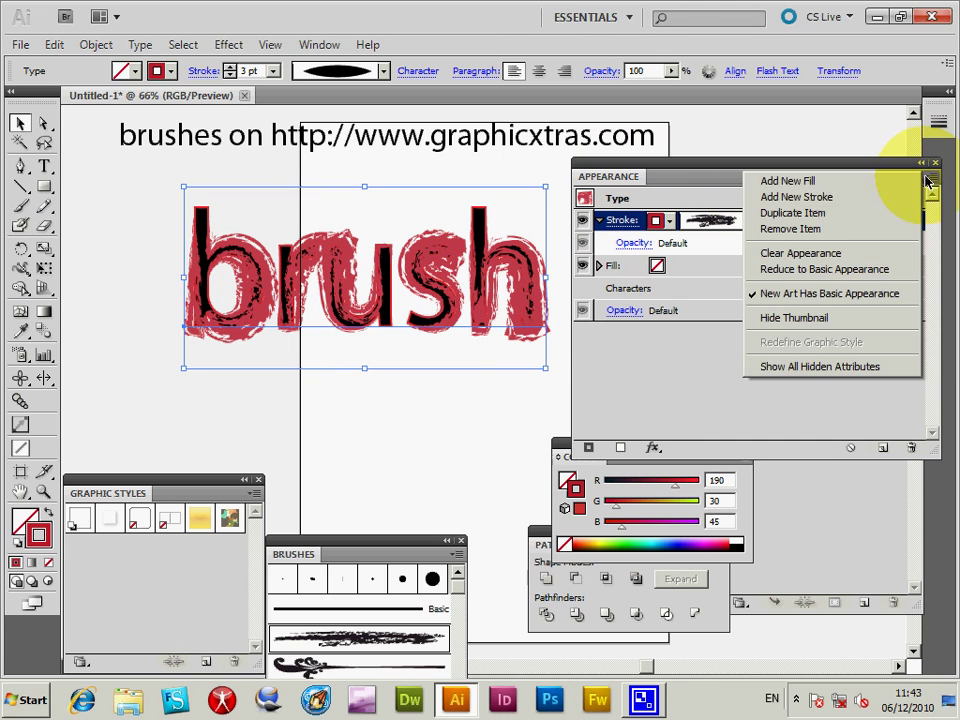
click(818, 198)
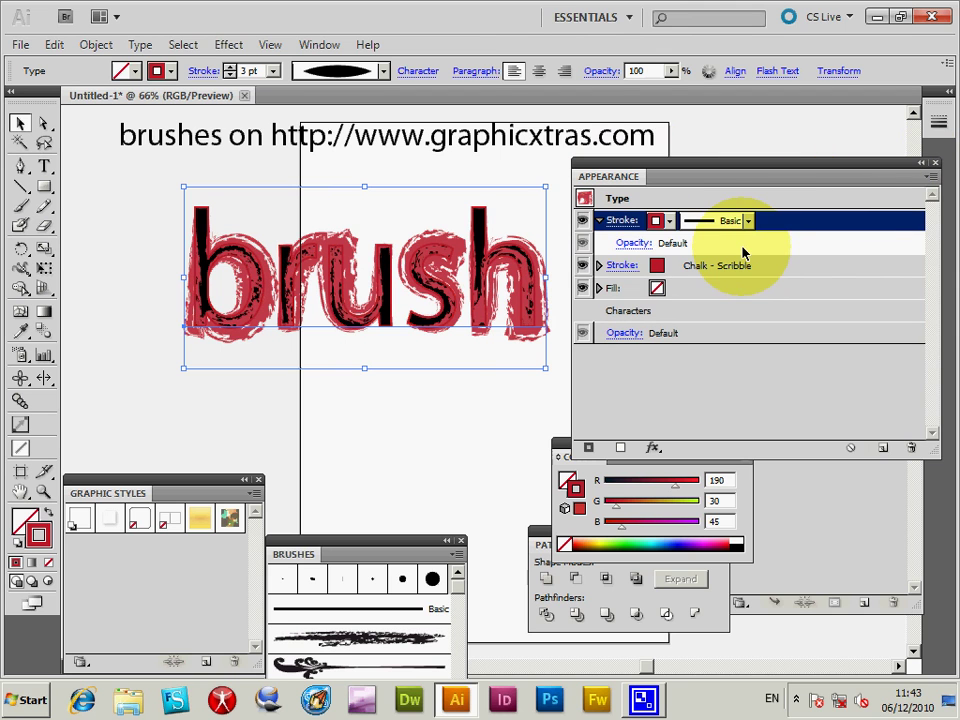
click(667, 221)
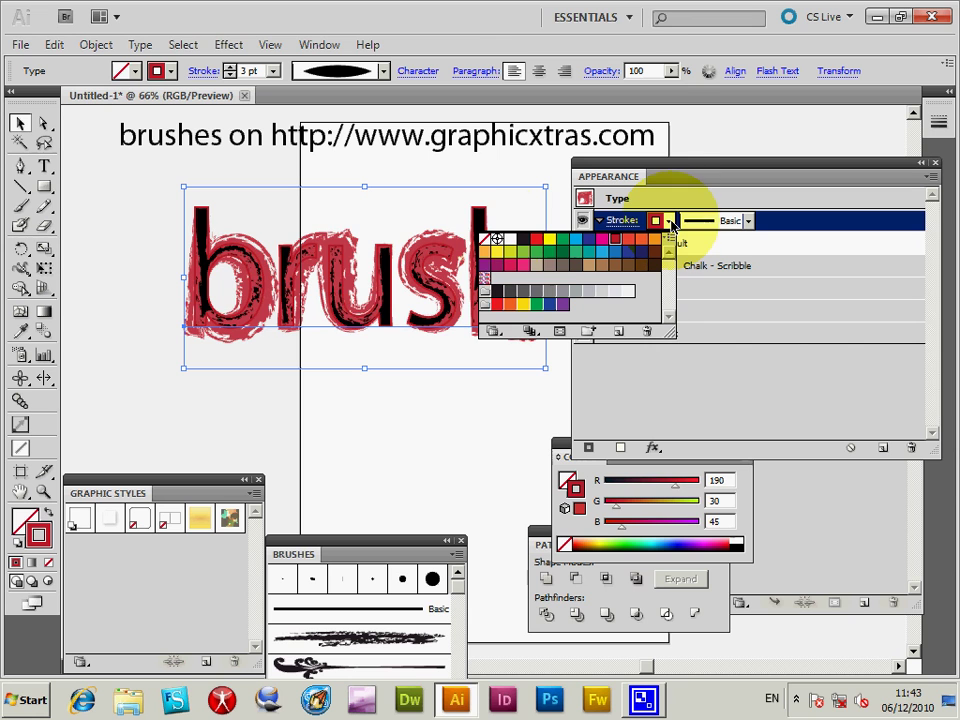
click(538, 257)
click(763, 318)
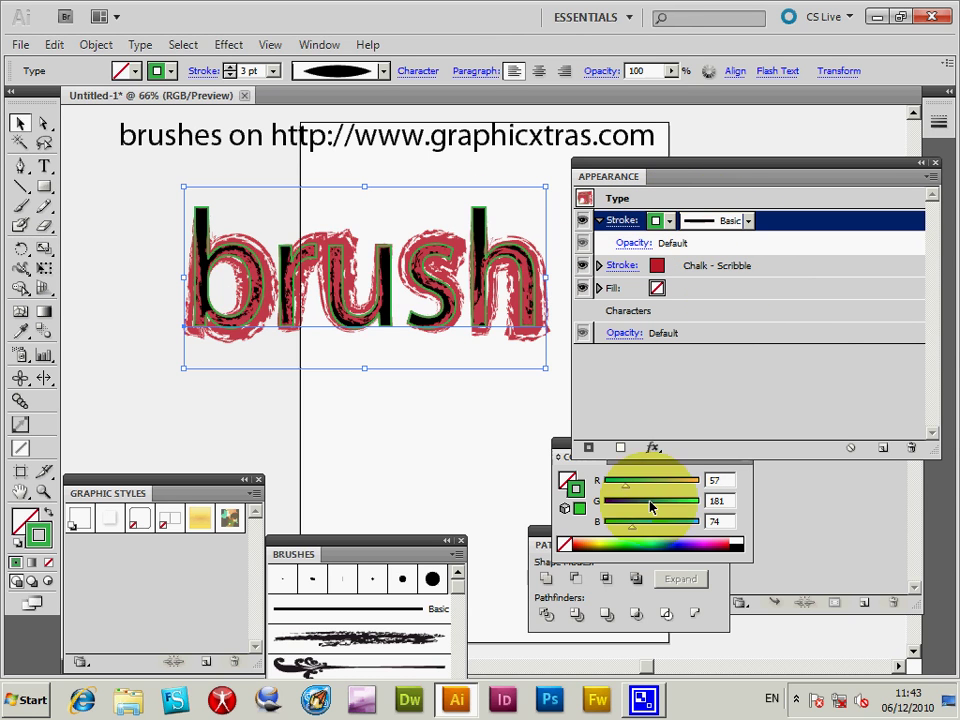
Apply the Chalk - Scribble brush to the green stroke
click(390, 640)
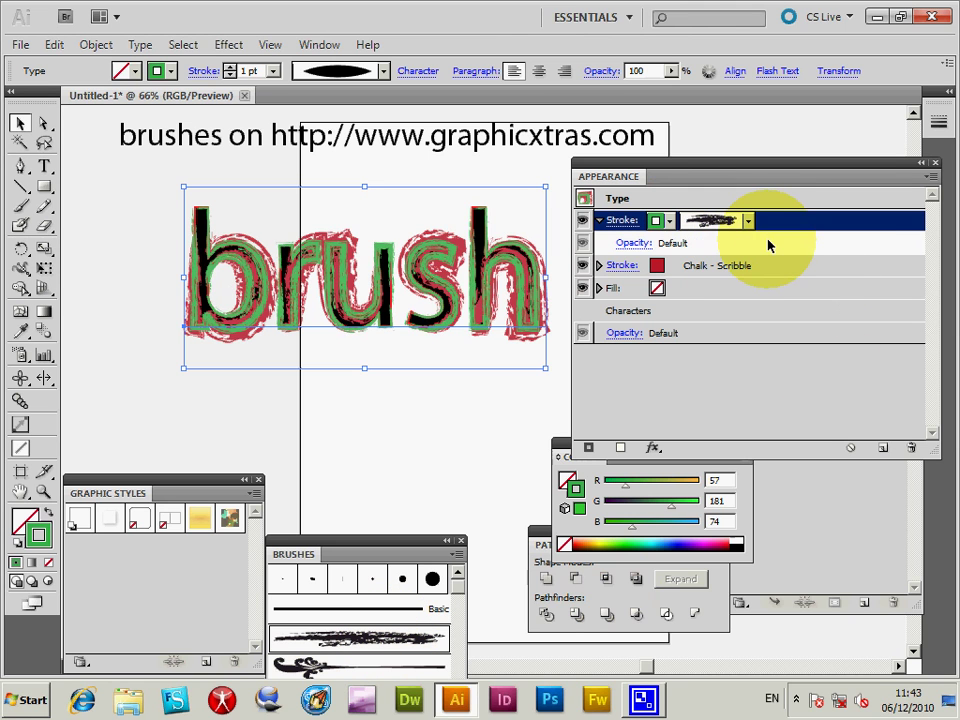
click(748, 220)
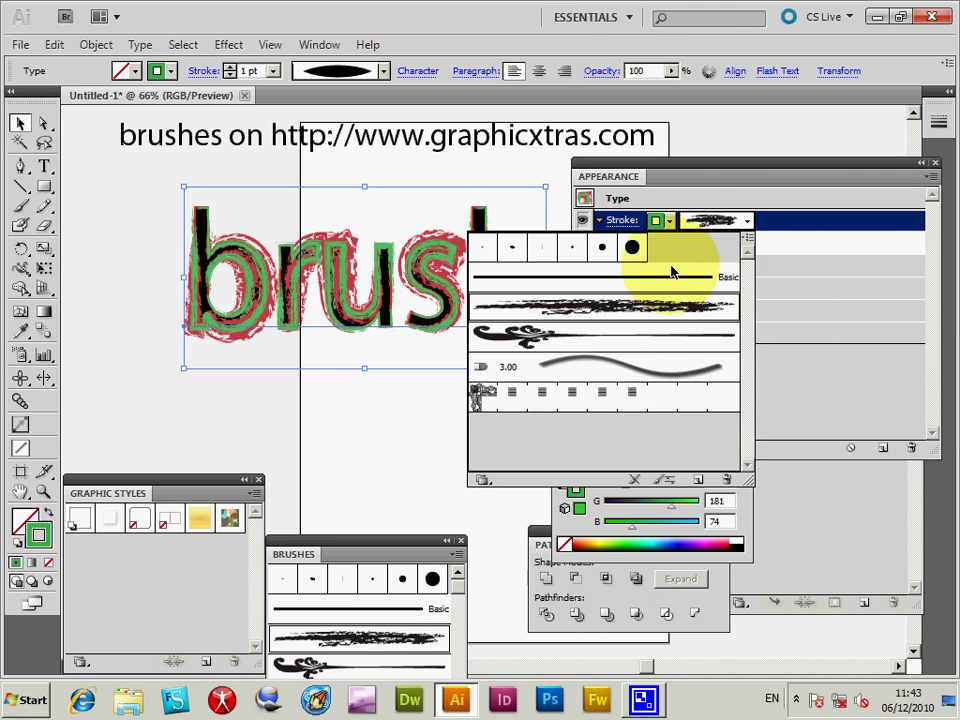
click(860, 268)
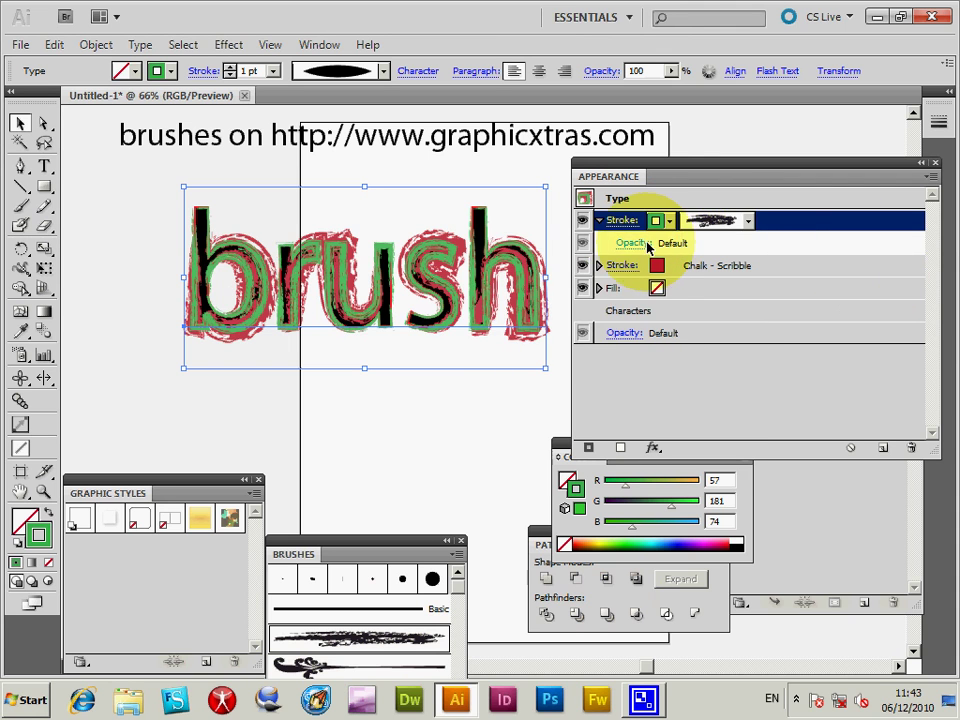
Change the green scribble stroke's blend mode to Darken, then stretch the 'brush' text toward the upper left
click(640, 244)
click(531, 263)
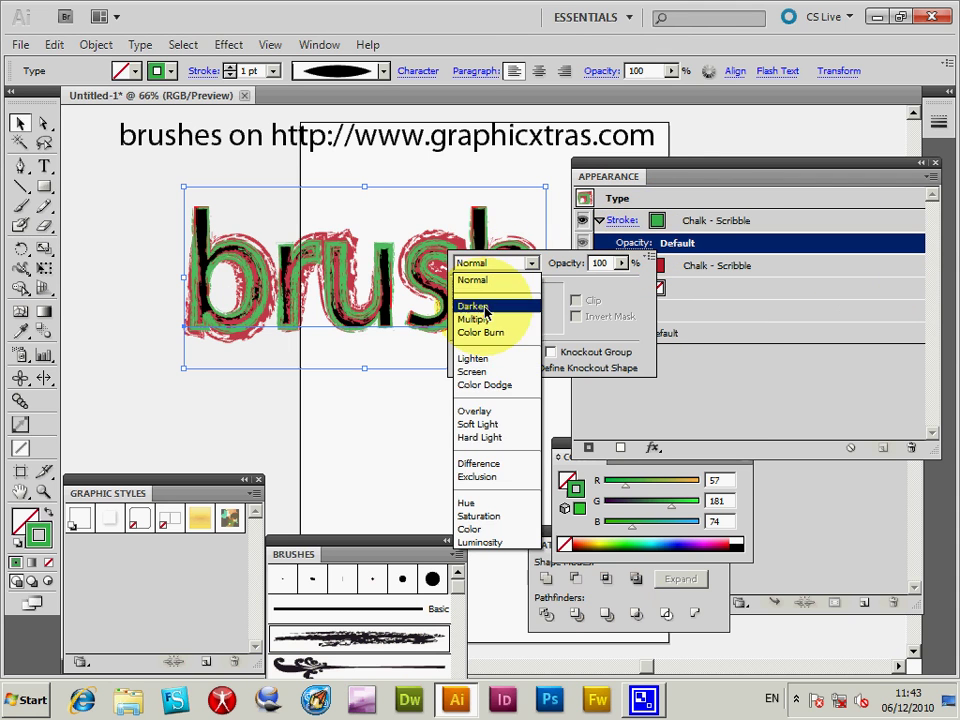
click(480, 463)
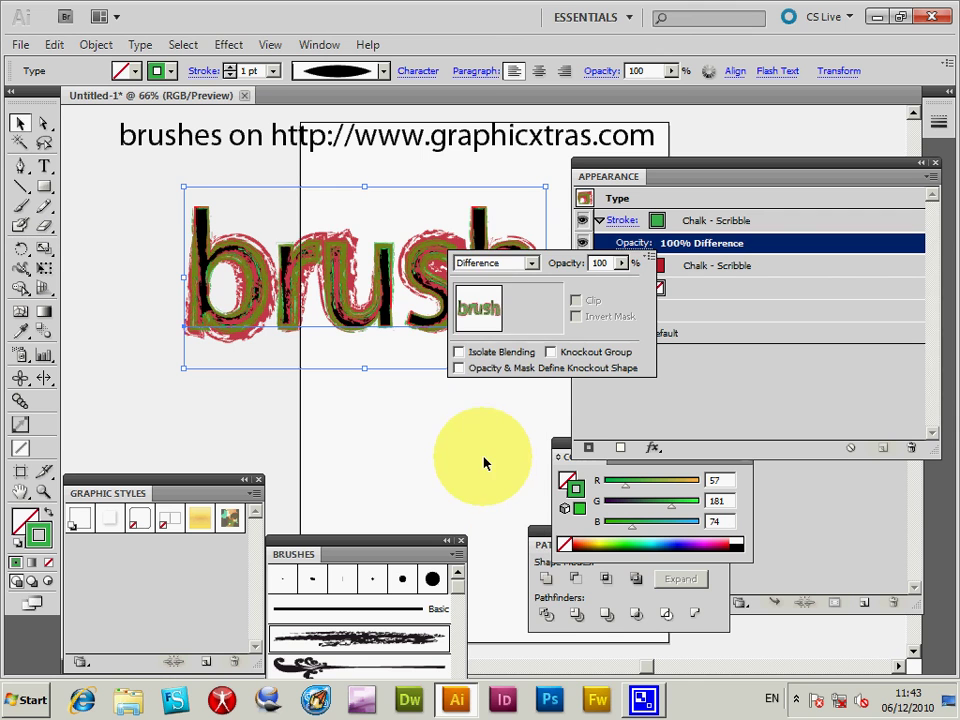
click(857, 331)
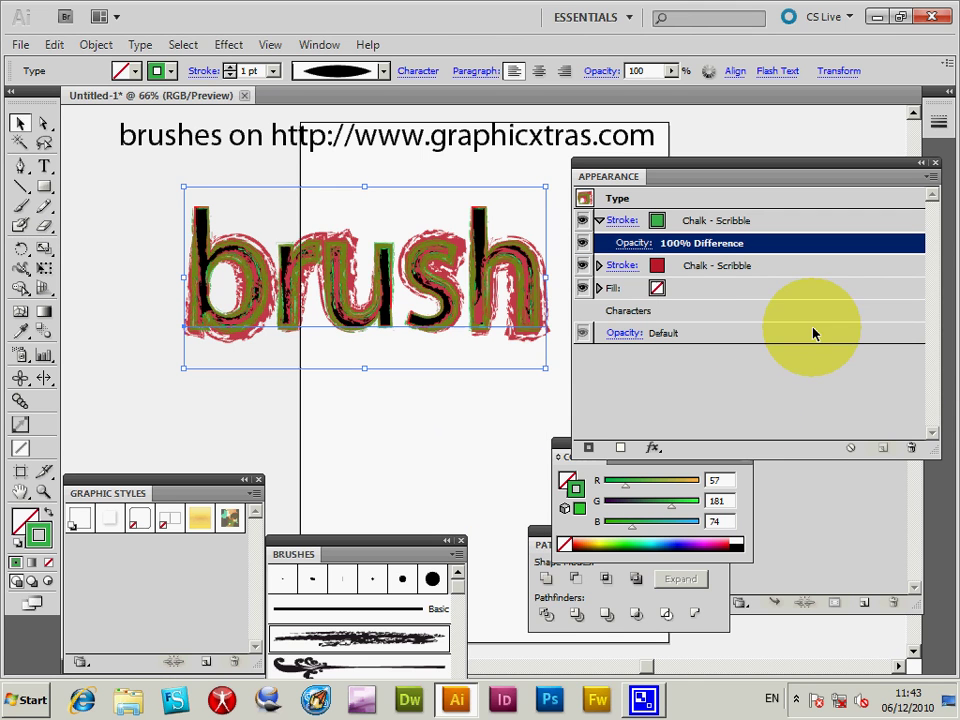
click(633, 243)
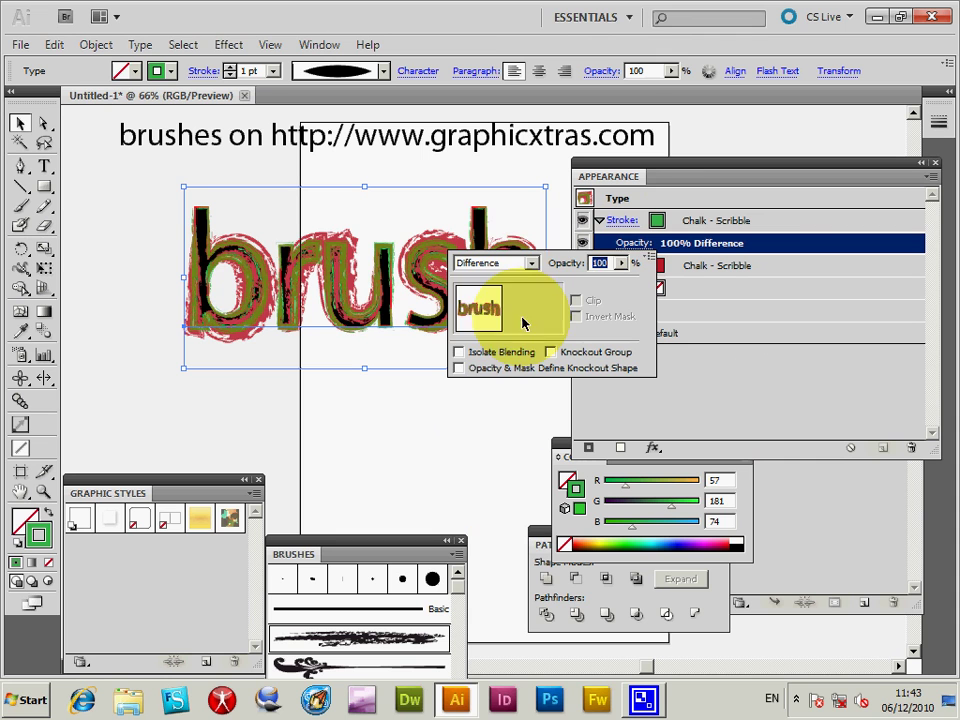
click(506, 263)
click(485, 305)
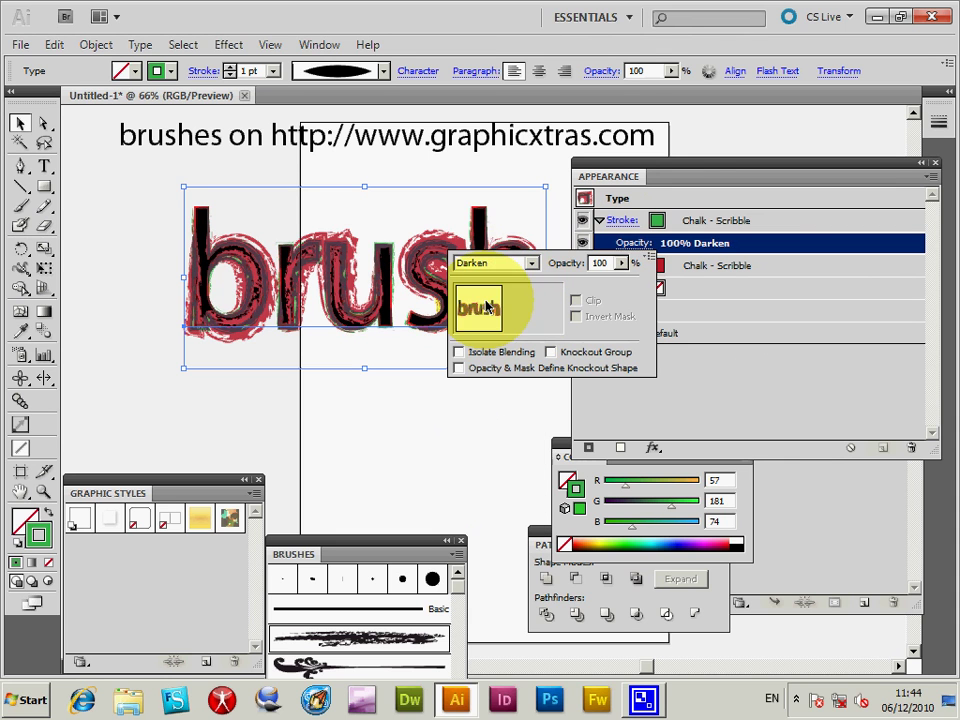
click(860, 360)
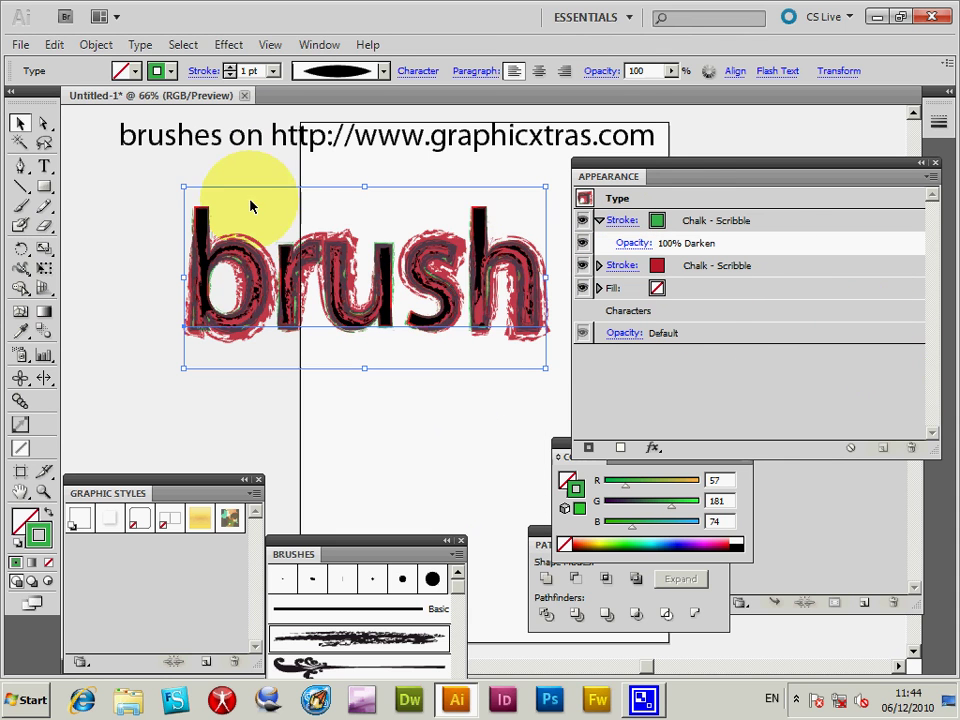
drag(183, 186, 129, 159)
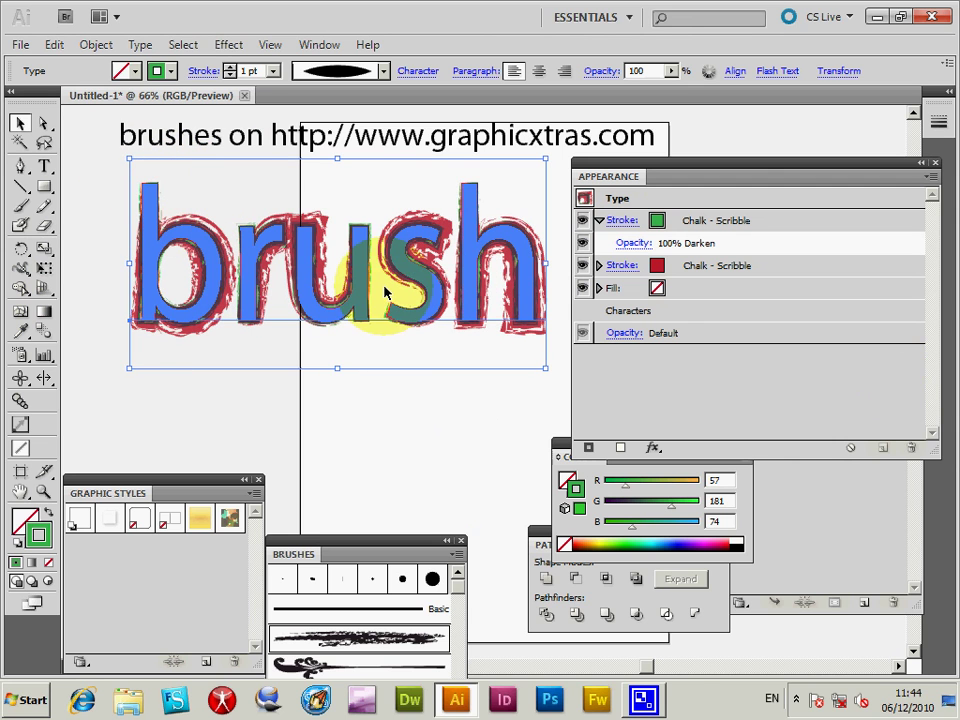
Save the text's layered chalk-scribble appearance as a new graphic style
click(255, 494)
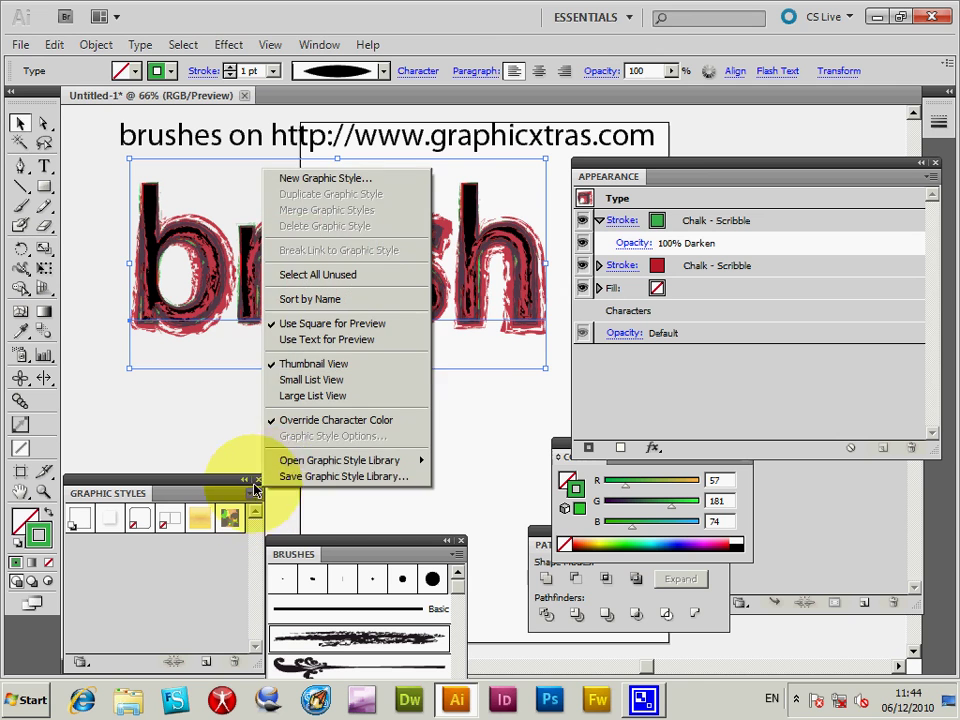
click(378, 178)
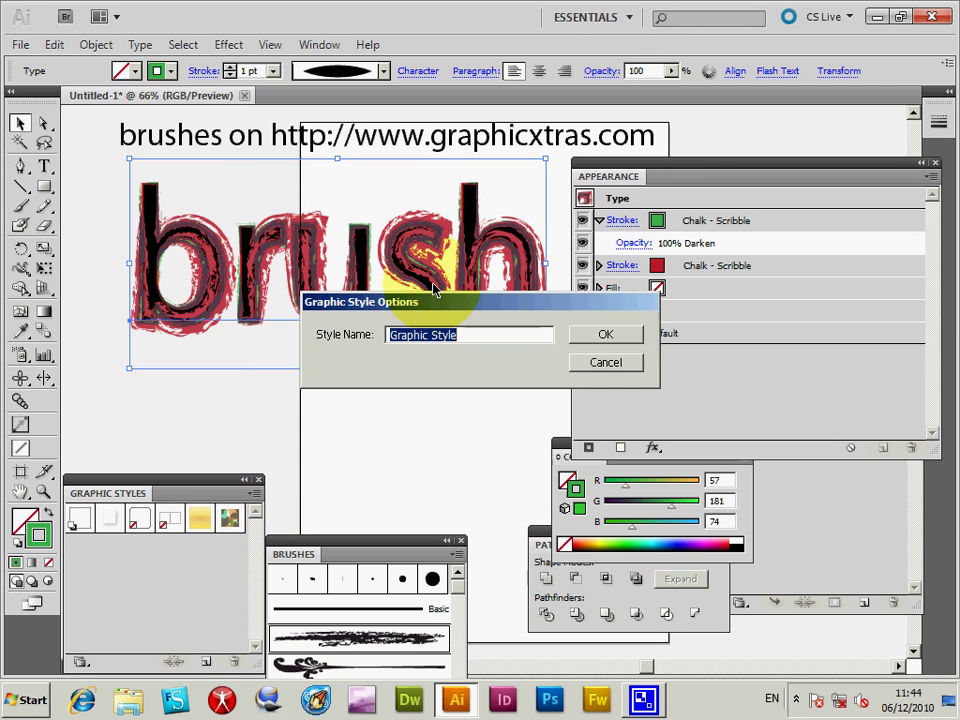
click(604, 333)
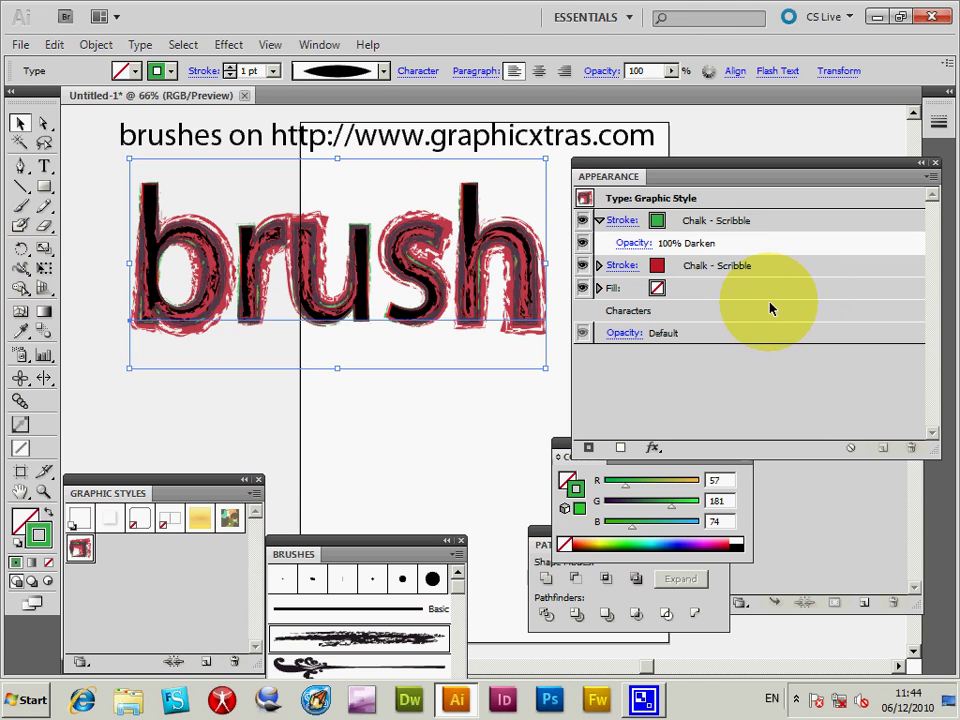
Delete the 'brush' text and create a letter G near the page centre
key(Delete)
click(45, 166)
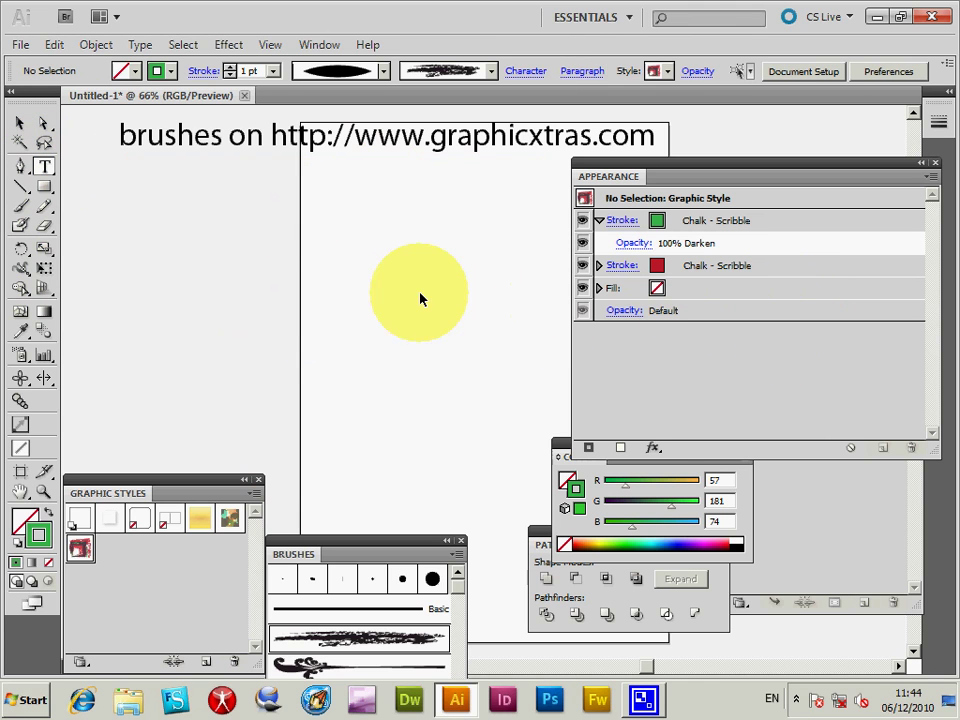
click(456, 278)
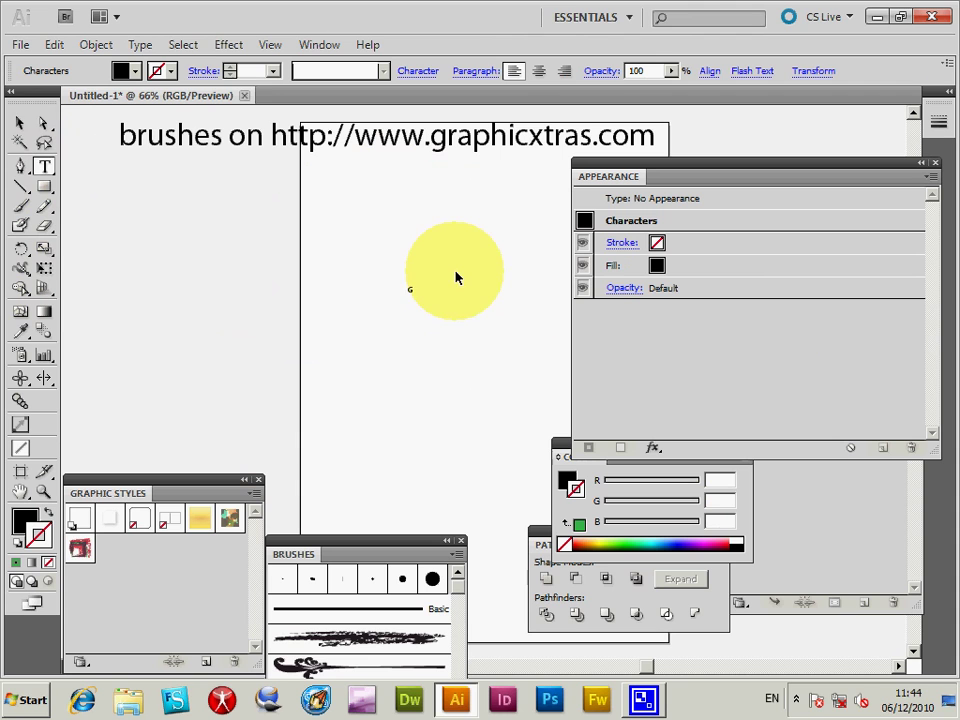
click(40, 170)
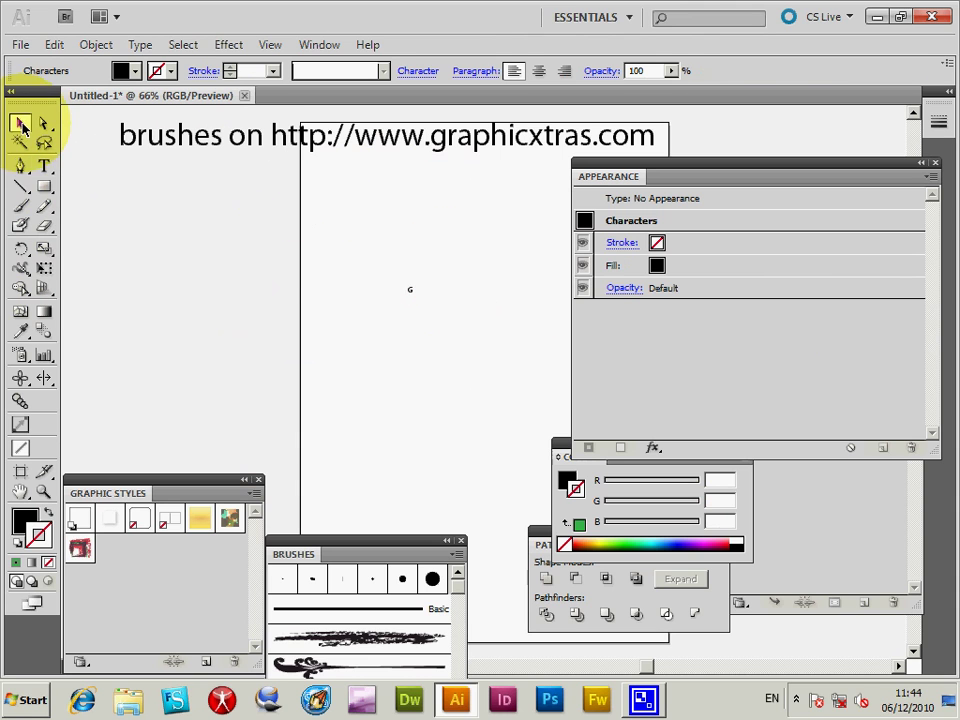
click(21, 122)
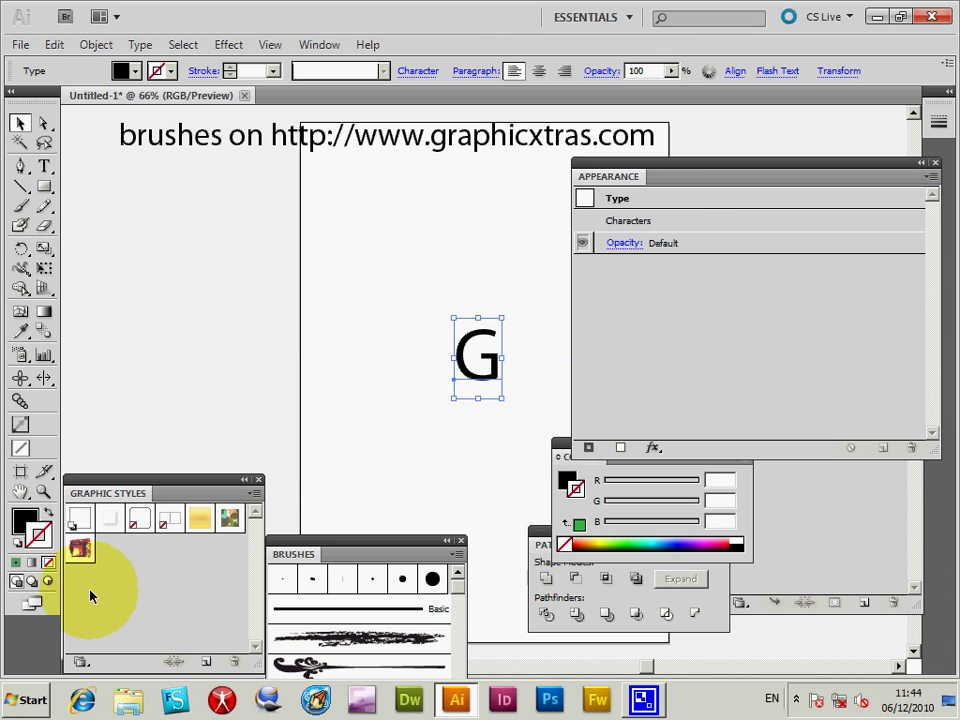
Apply the saved chalk-scribble graphic style to the G, then enlarge it and move it upper left
click(80, 548)
mouse_move(505, 397)
mouse_down()
mouse_move(633, 545)
mouse_move(550, 405)
mouse_up()
mouse_move(537, 379)
mouse_down()
mouse_move(298, 216)
mouse_move(300, 160)
mouse_up()
drag(415, 349, 439, 387)
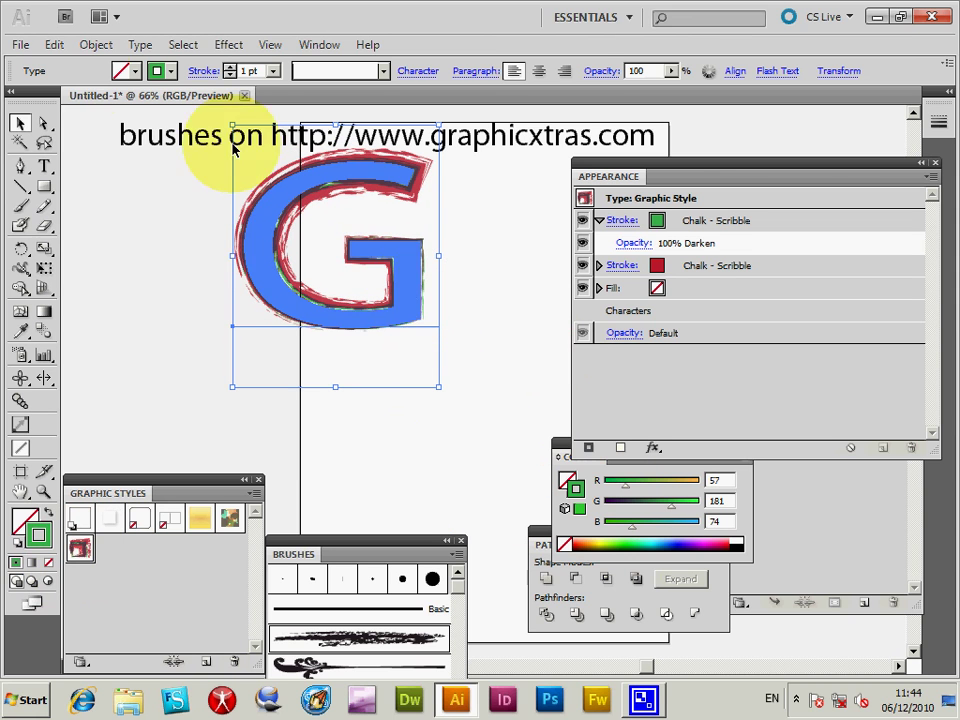
click(192, 225)
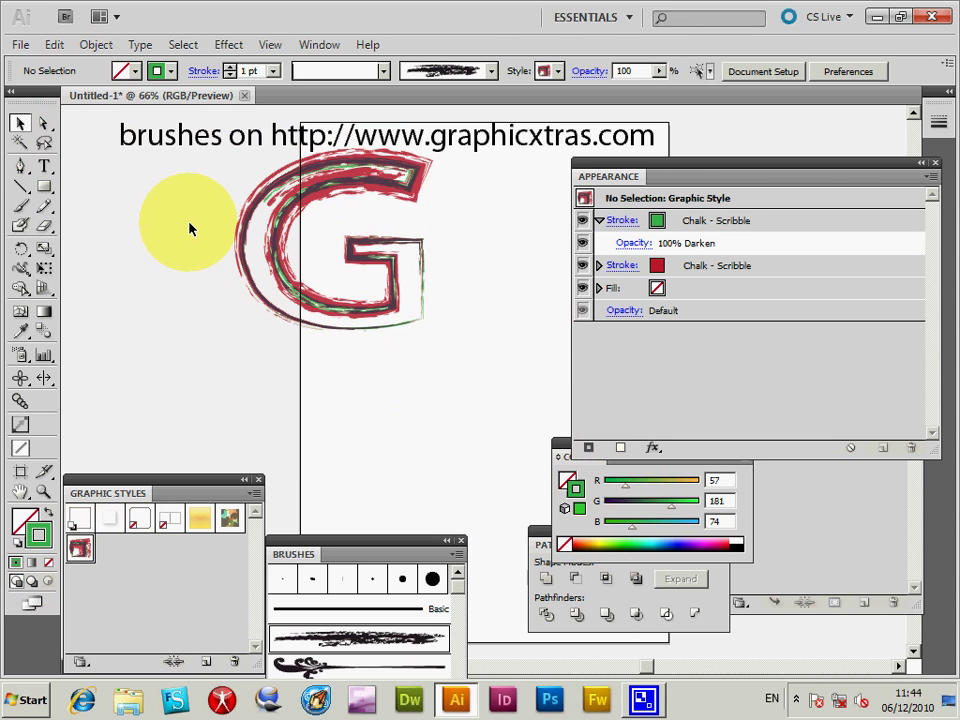